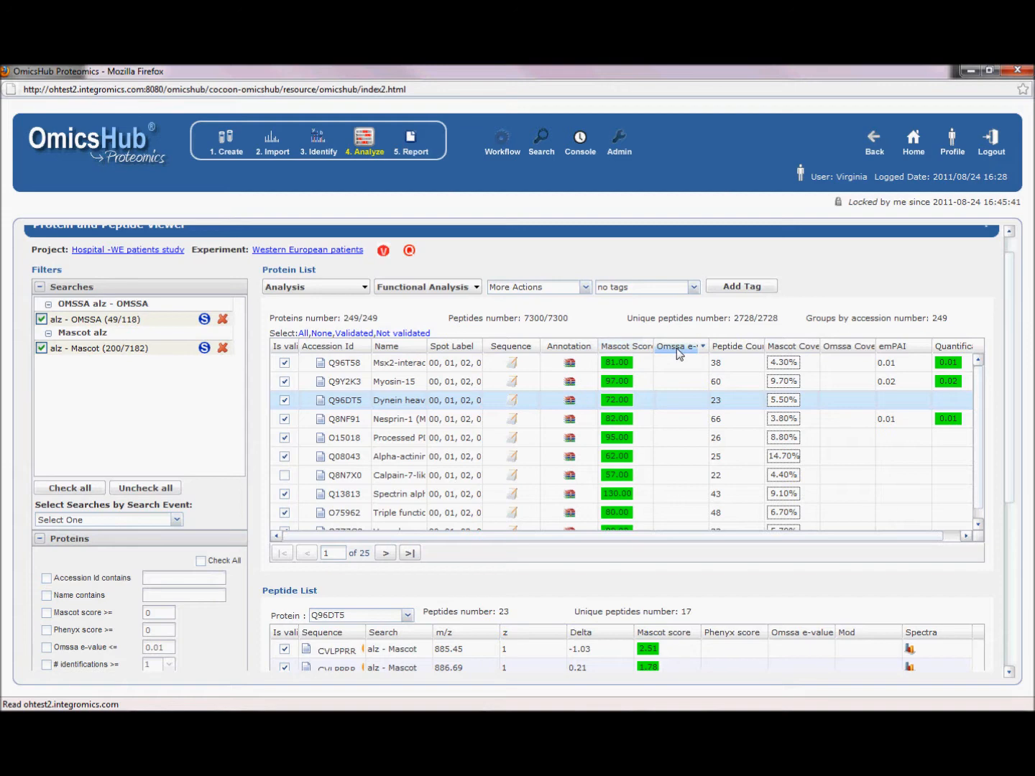
- Widen the peptide list's Sequence column and look up the first CVLPPRR peptide in PeptideAtlas
left_click_drag(1012, 320, 1002, 404)
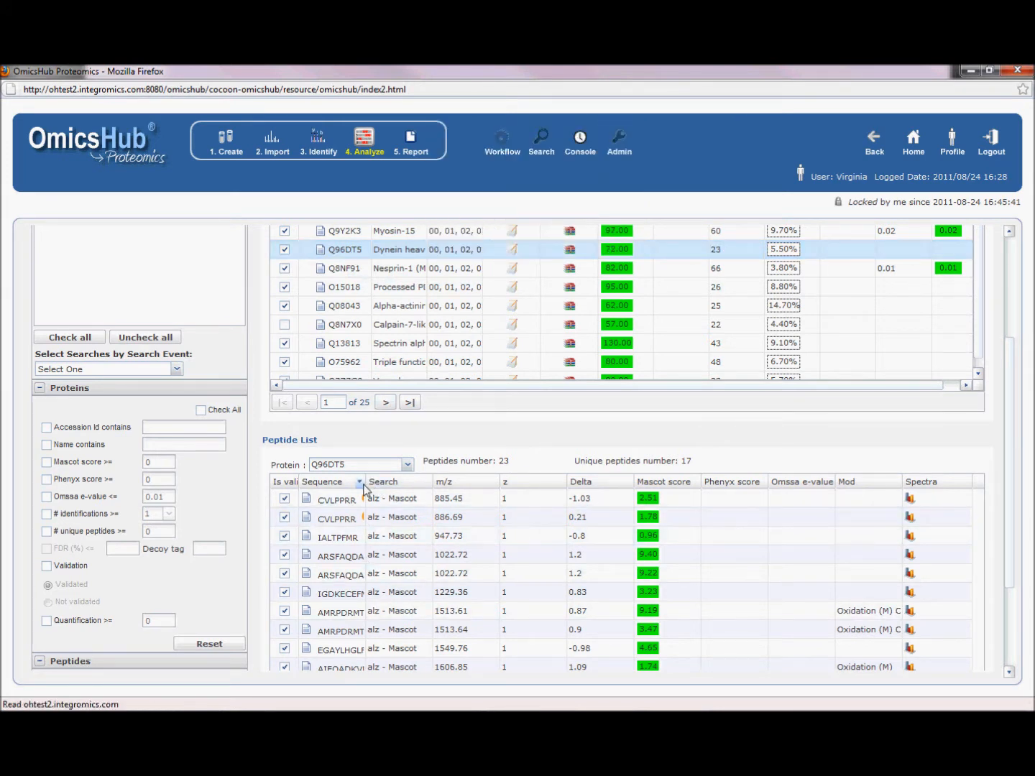
left_click_drag(365, 481, 418, 483)
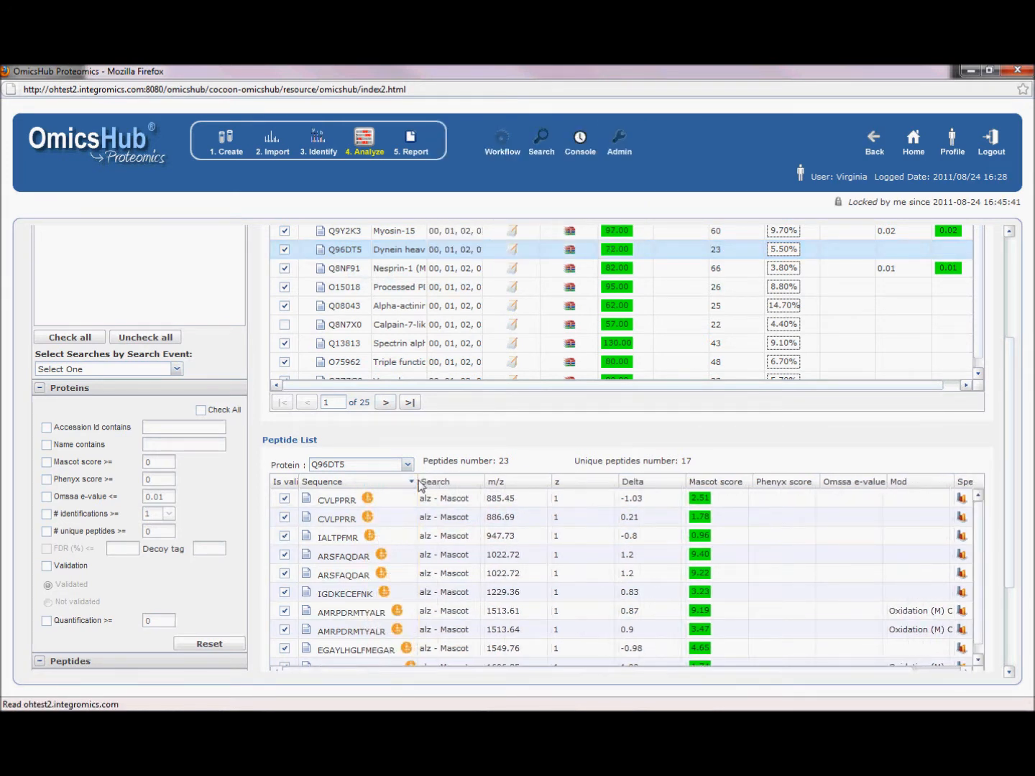
left_click(367, 501)
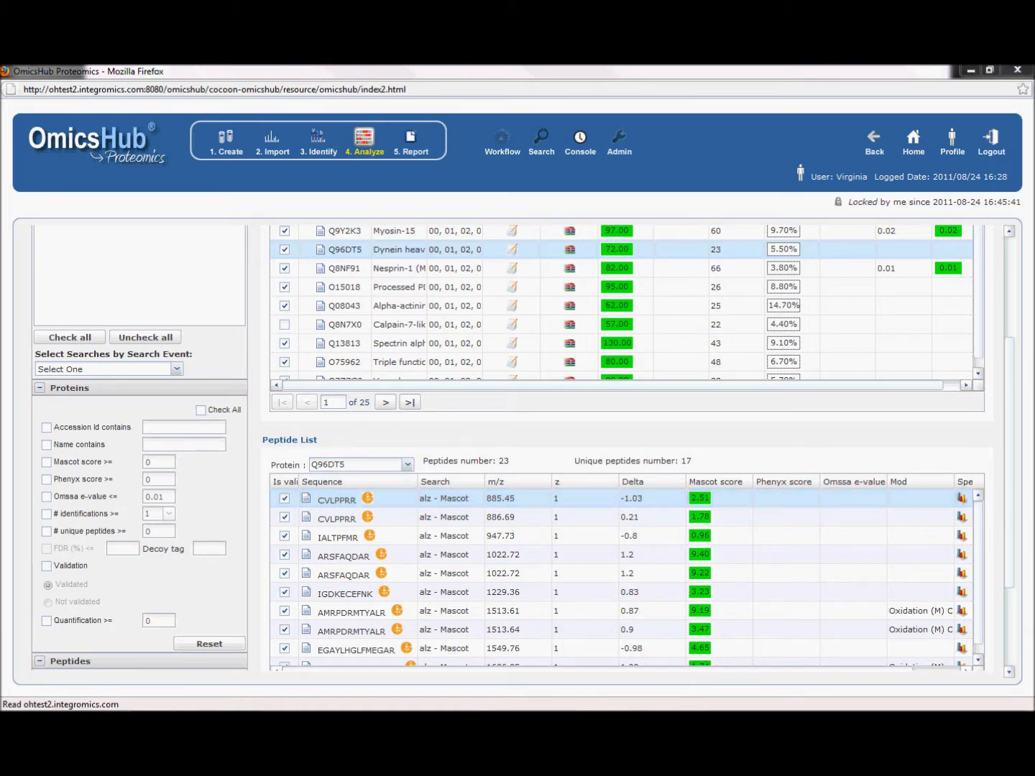
left_click_drag(1034, 264, 678, 268)
double_click(677, 261)
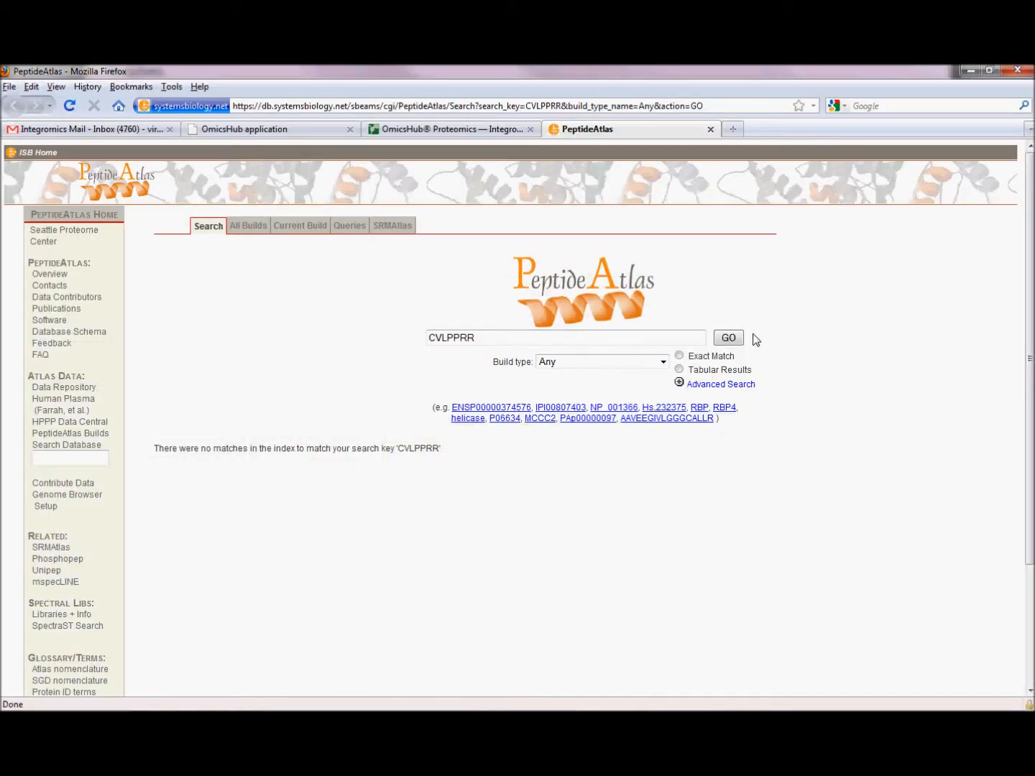
left_click(989, 70)
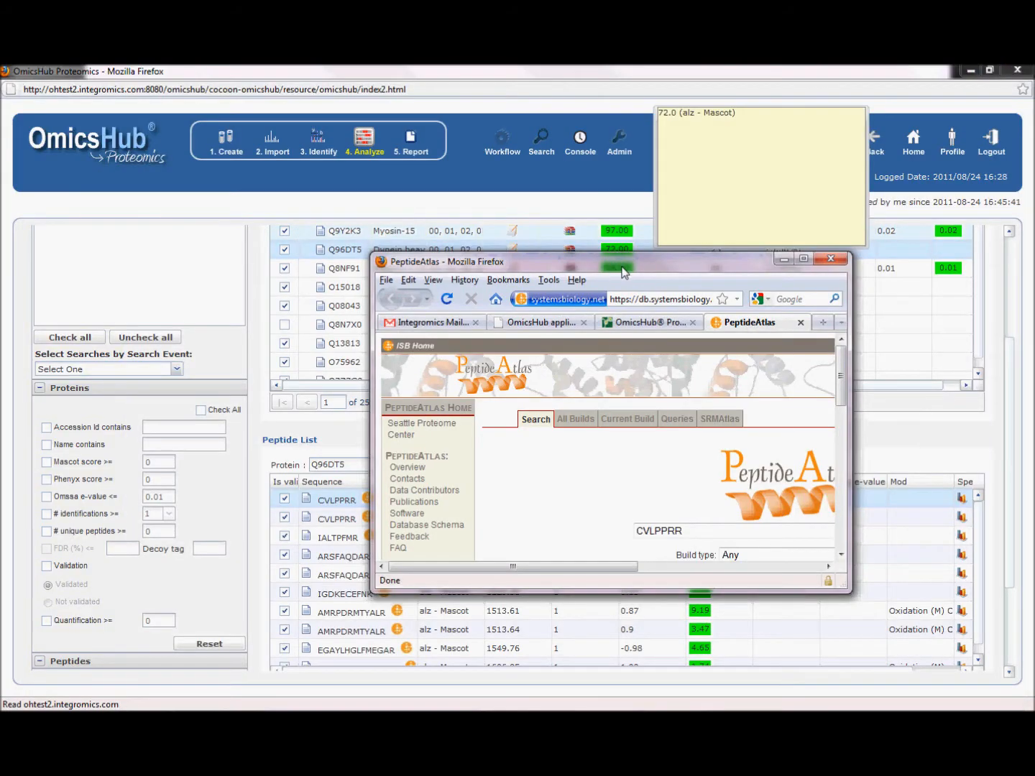
left_click_drag(623, 267, 1034, 278)
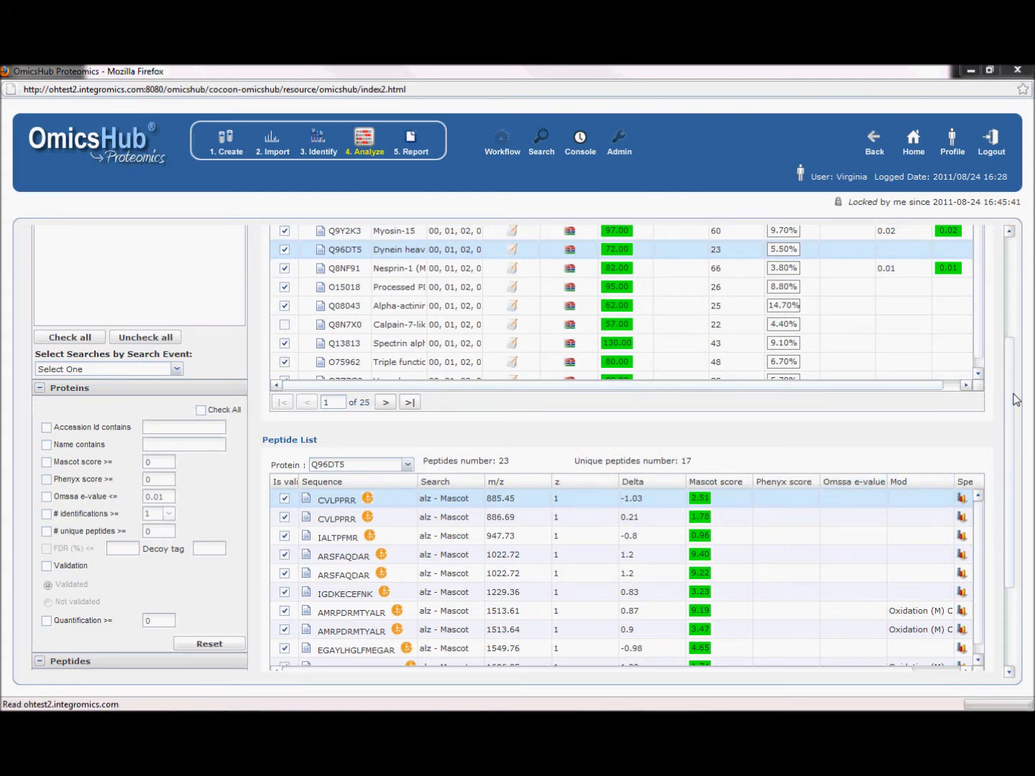
- Open the mass spectrum of the first ARSFAQDAR peptide of protein Q96DT5
scroll(1012, 415, "down", 1)
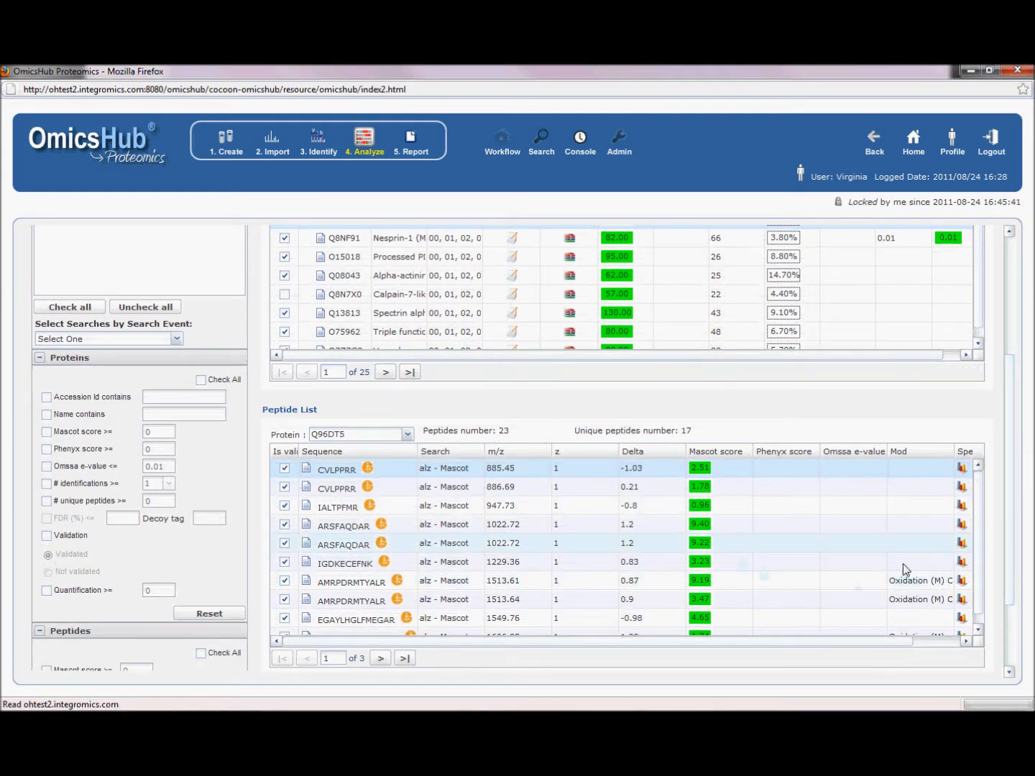
left_click_drag(734, 643, 770, 643)
left_click(533, 532)
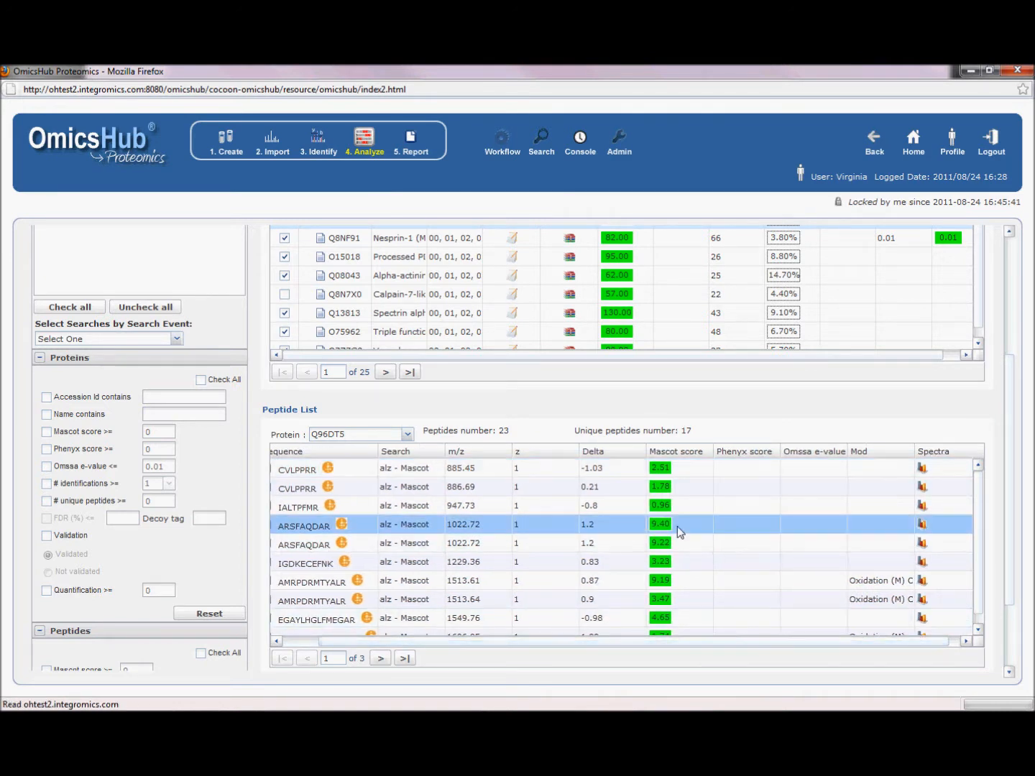
left_click(921, 525)
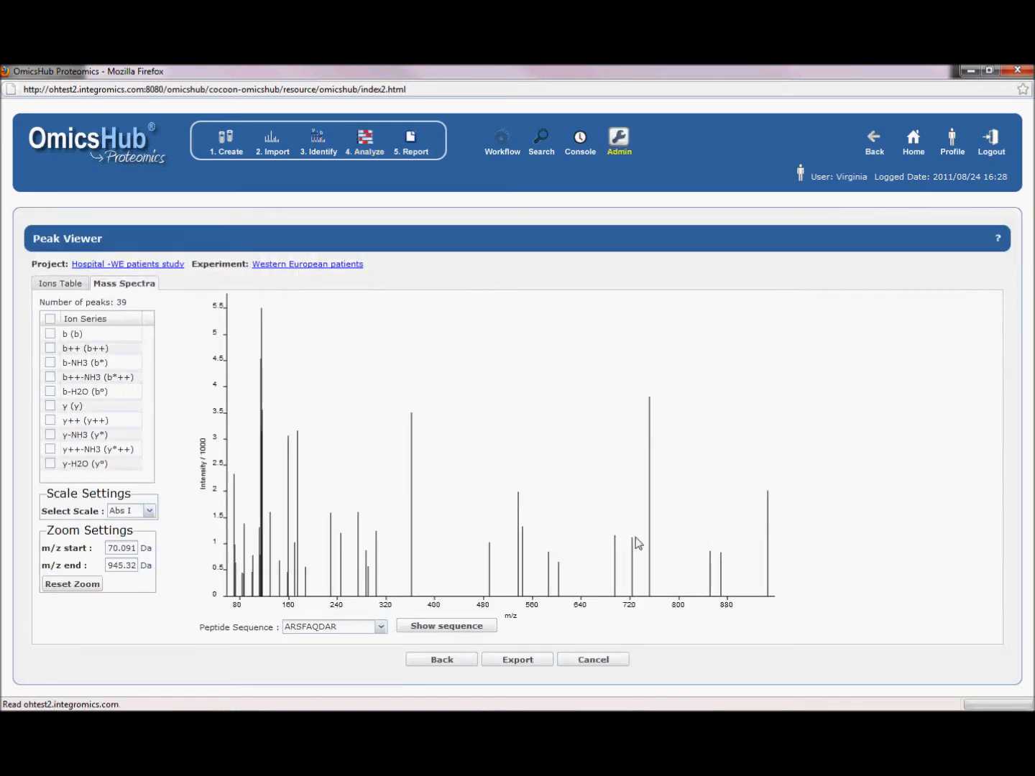
- Annotate the spectrum with all ion series and overlay the ARSFAQDAR peptide sequence
left_click(48, 320)
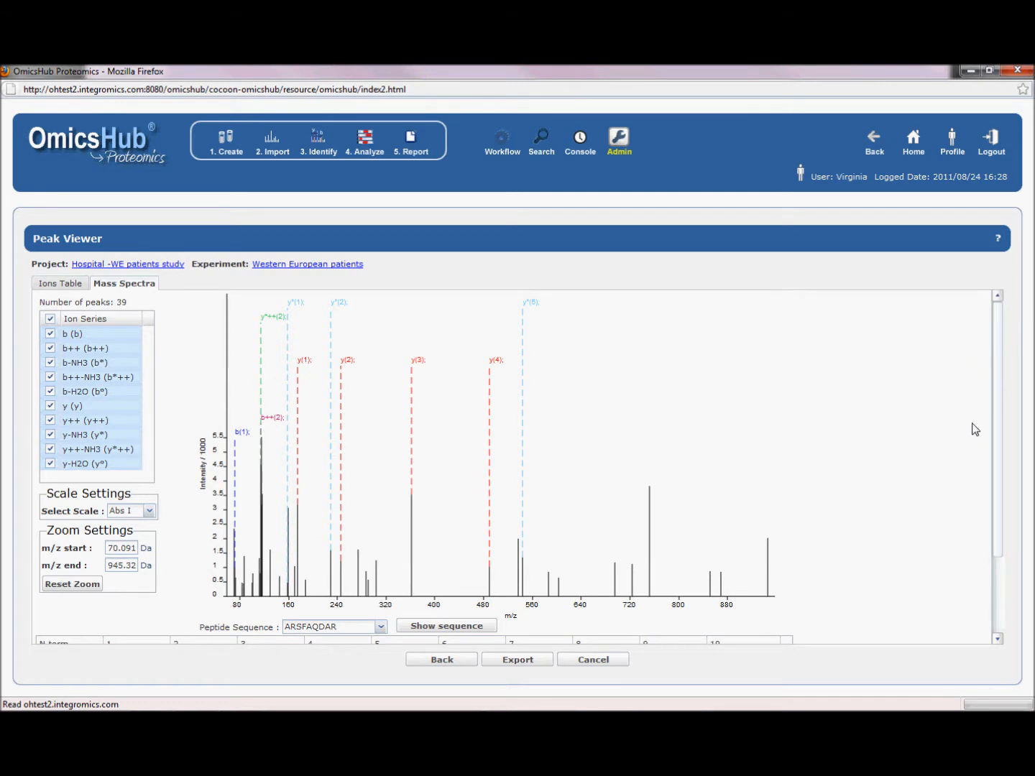
mouse_move(999, 423)
left_mouse_down()
mouse_move(999, 475)
mouse_move(994, 438)
left_mouse_up()
left_click(471, 585)
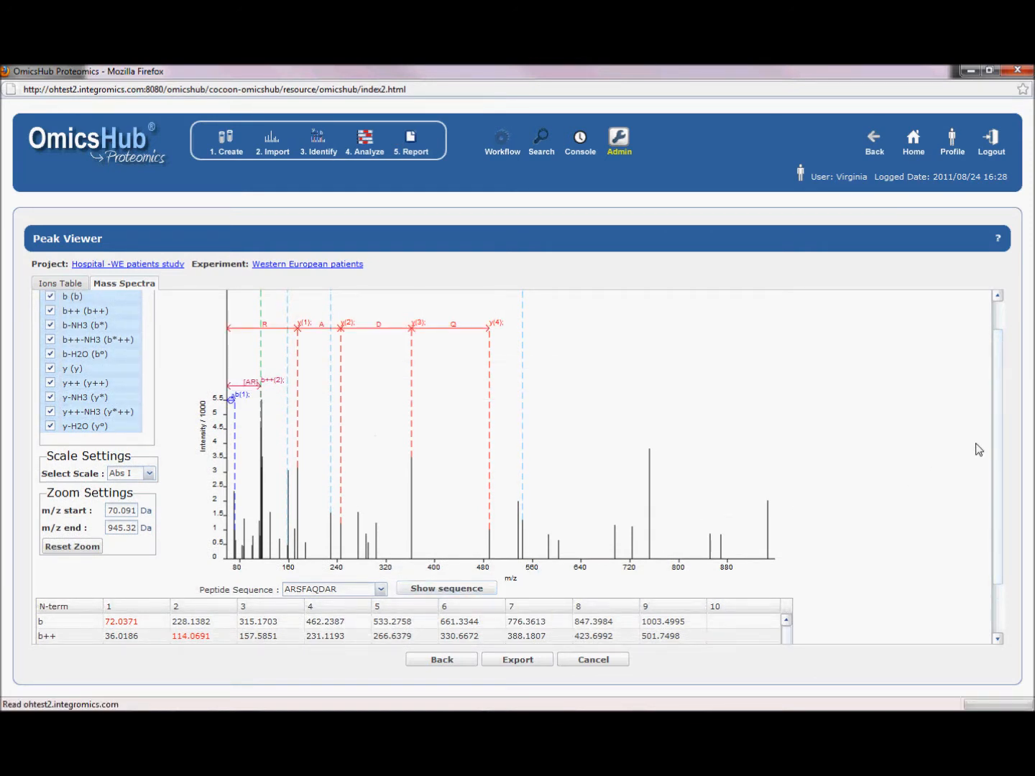
left_click_drag(998, 445, 995, 401)
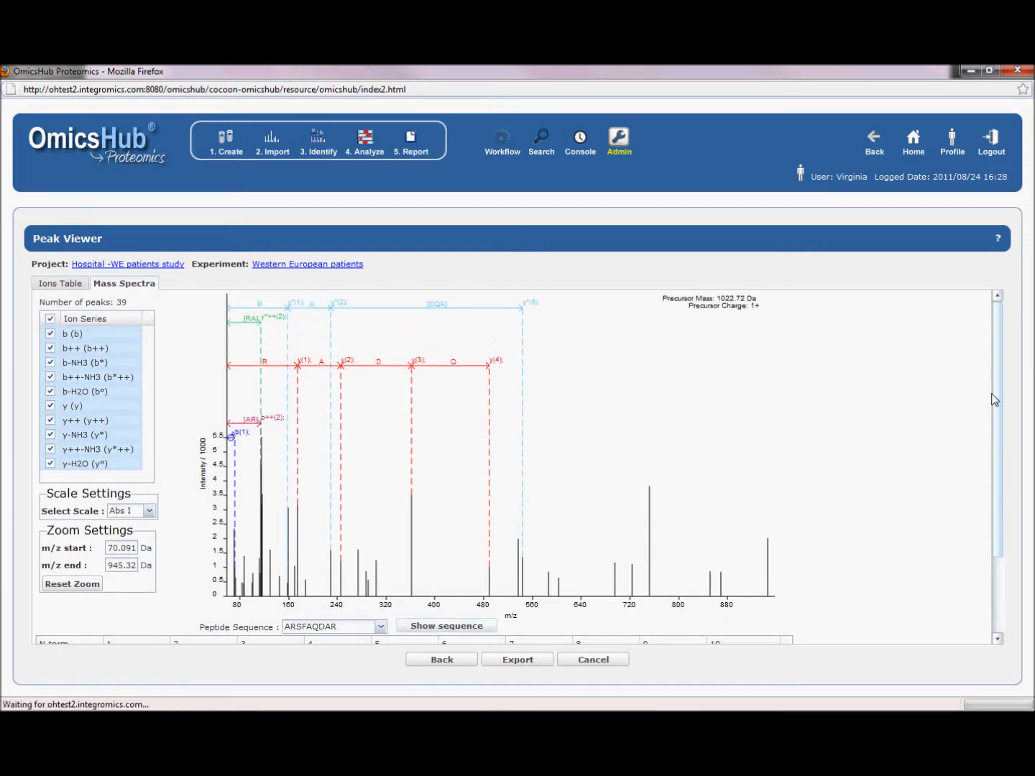
- Export the annotated spectrum as a JPG image, view it in Windows Photo Viewer and close it
left_click(527, 659)
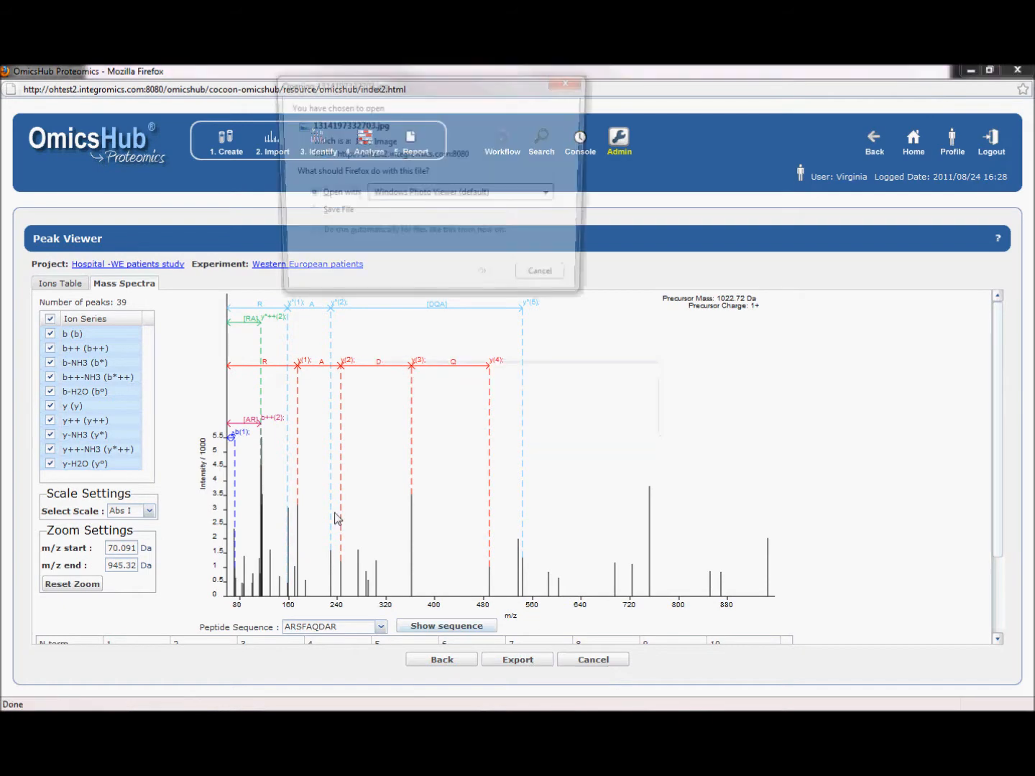
left_click(487, 281)
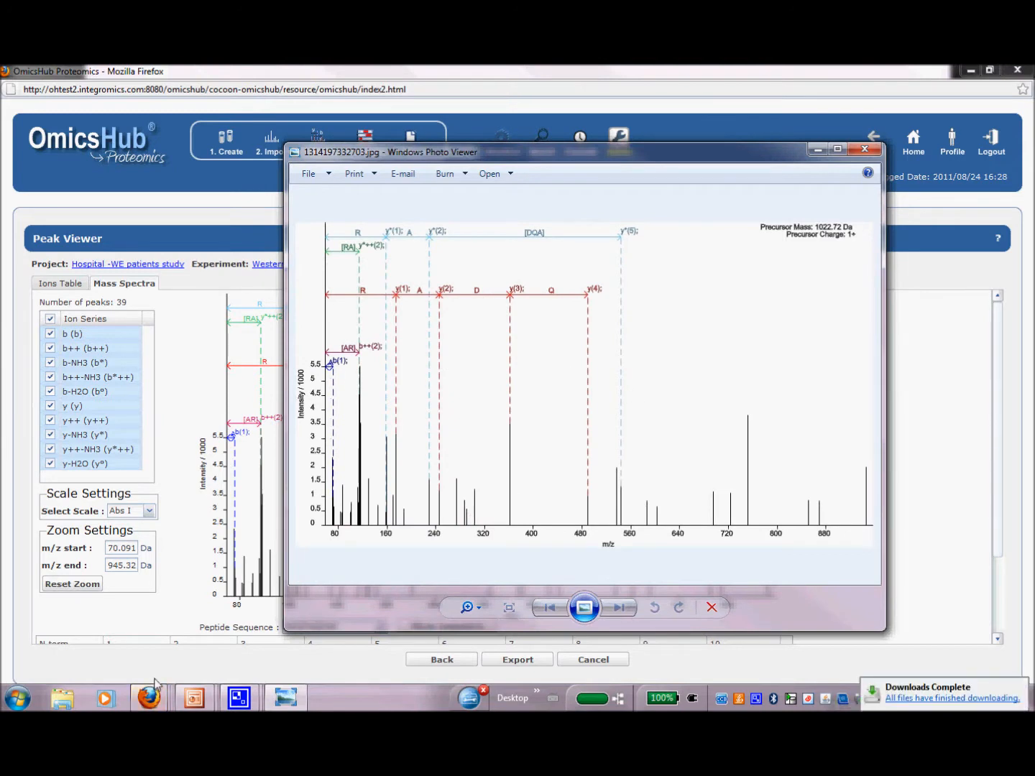
mouse_move(149, 698)
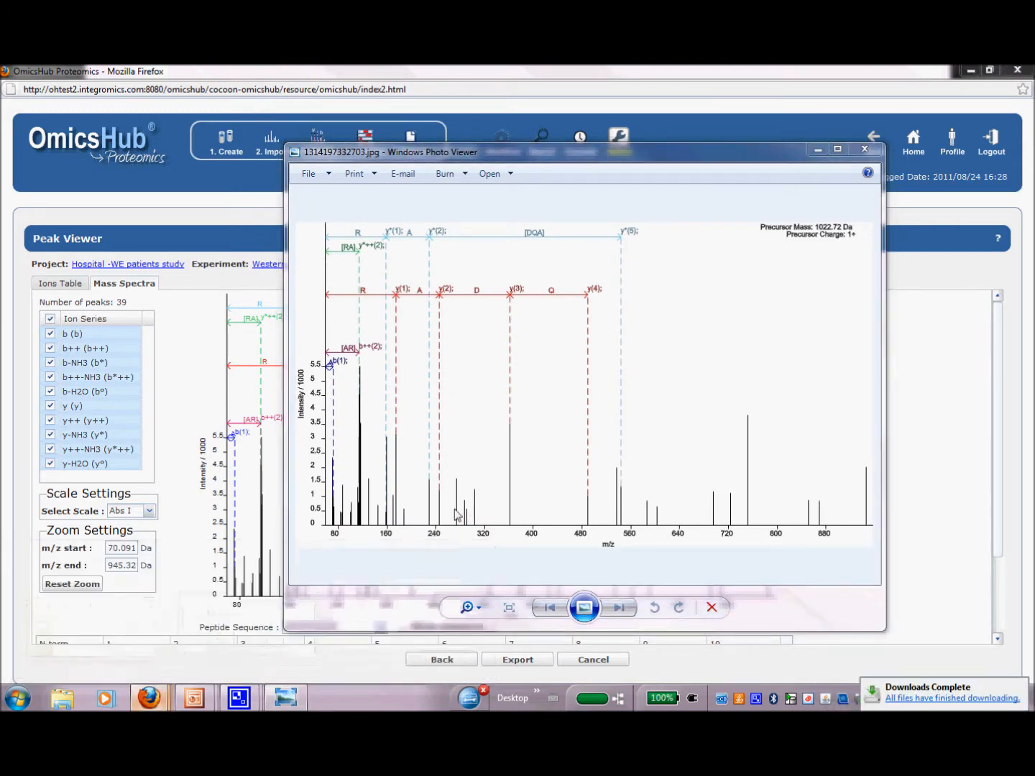
left_click(526, 471)
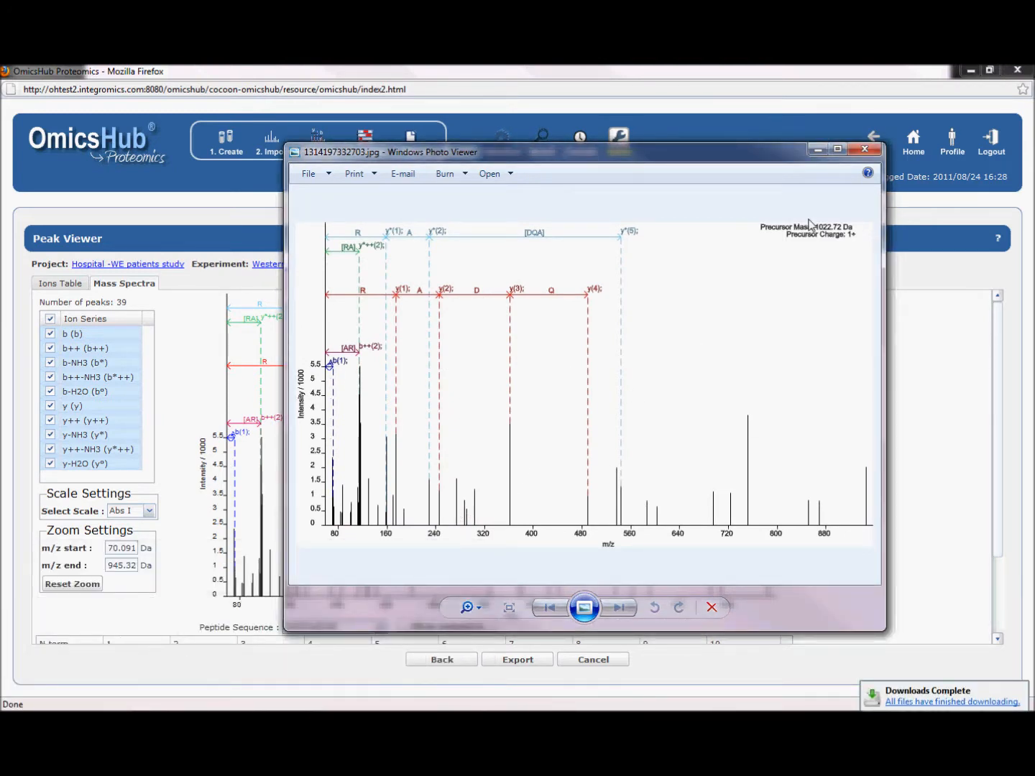
left_click(865, 150)
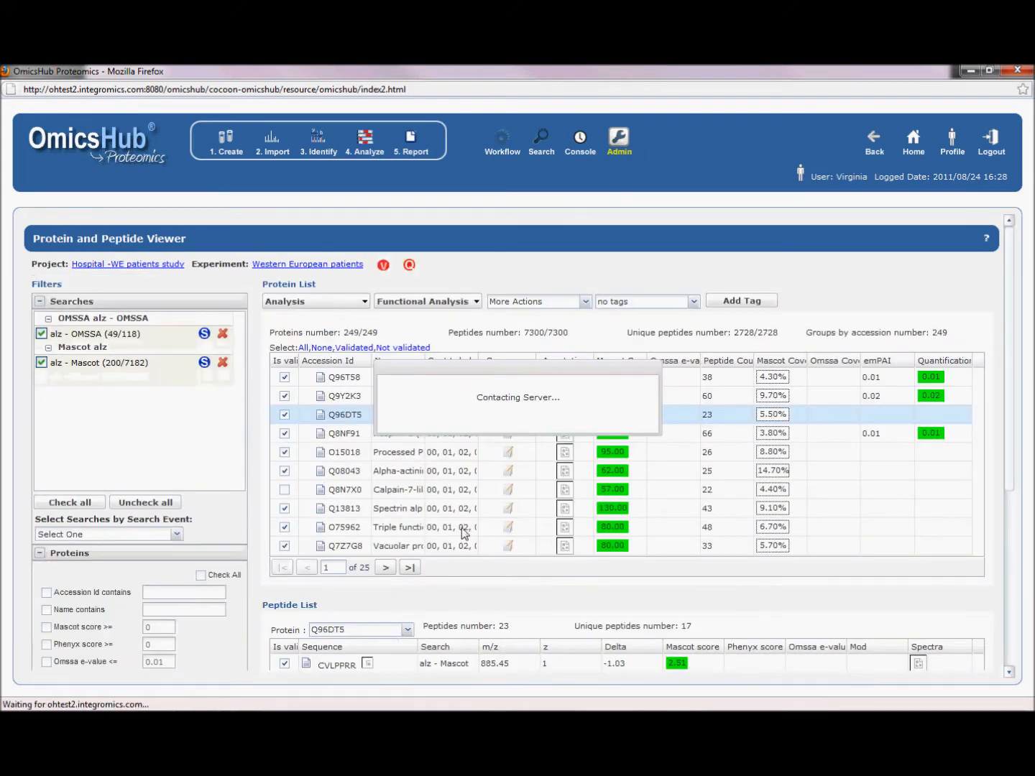
- Filter the protein list to proteins with a Mascot score of at least 60
left_click_drag(1012, 377, 1025, 549)
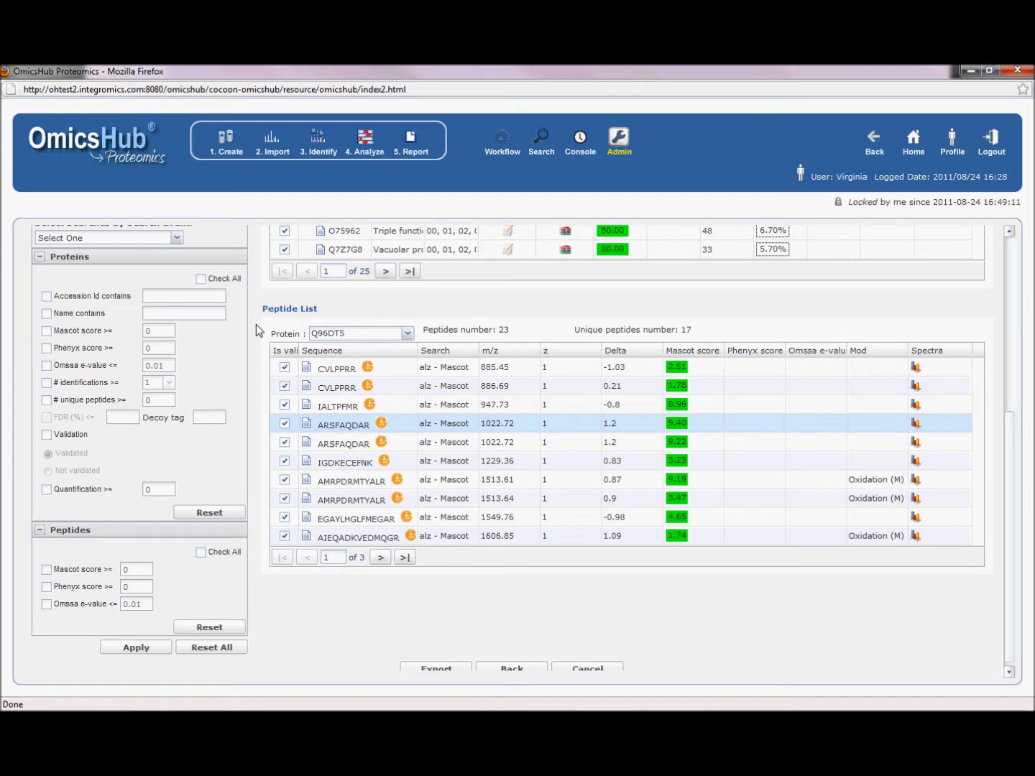
left_click(46, 331)
double_click(164, 330)
left_click(151, 650)
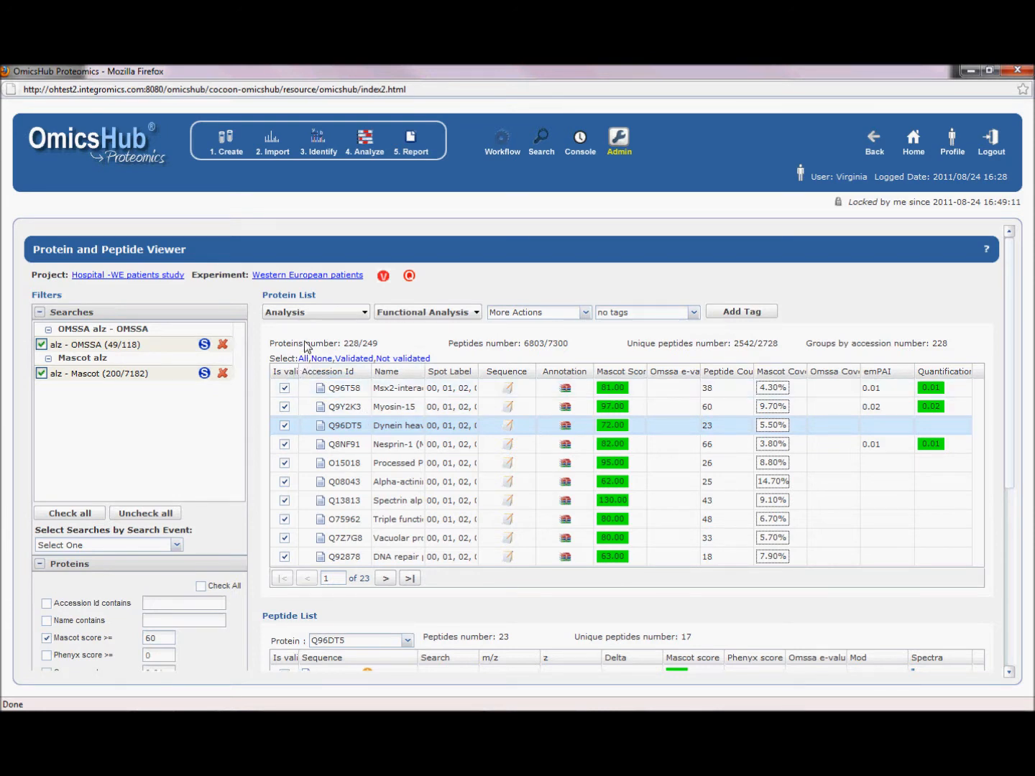
- Validate the filtered proteins, accepting the deletion of the previous validation, quantification and grouping
left_click(307, 314)
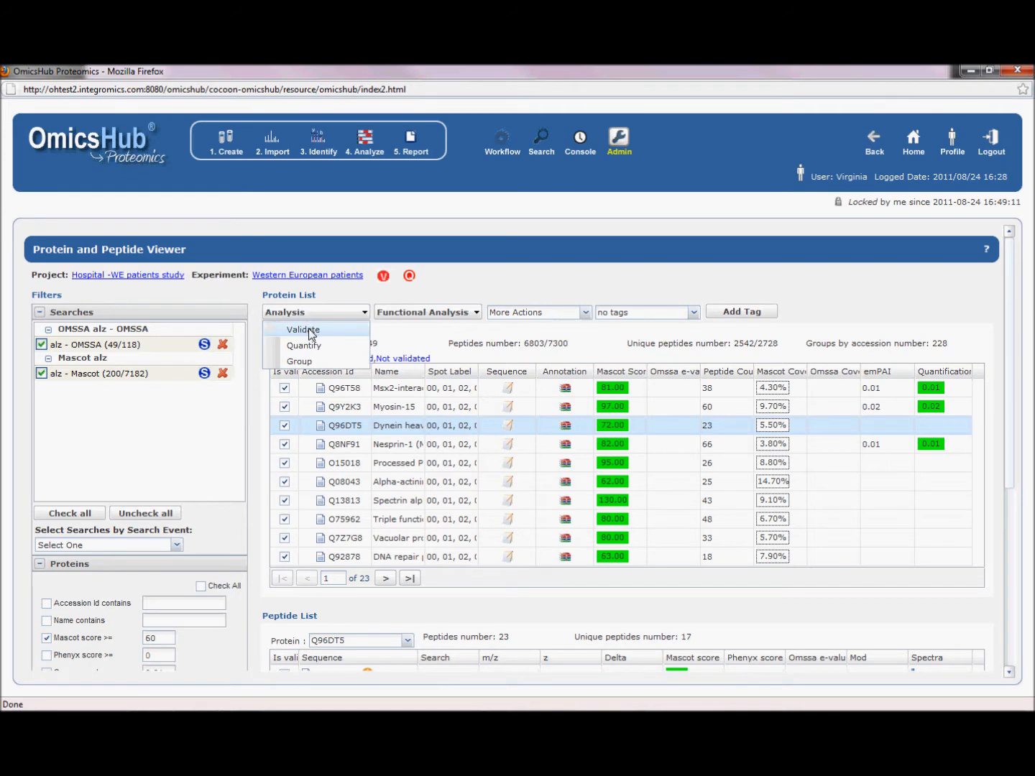
left_click(310, 331)
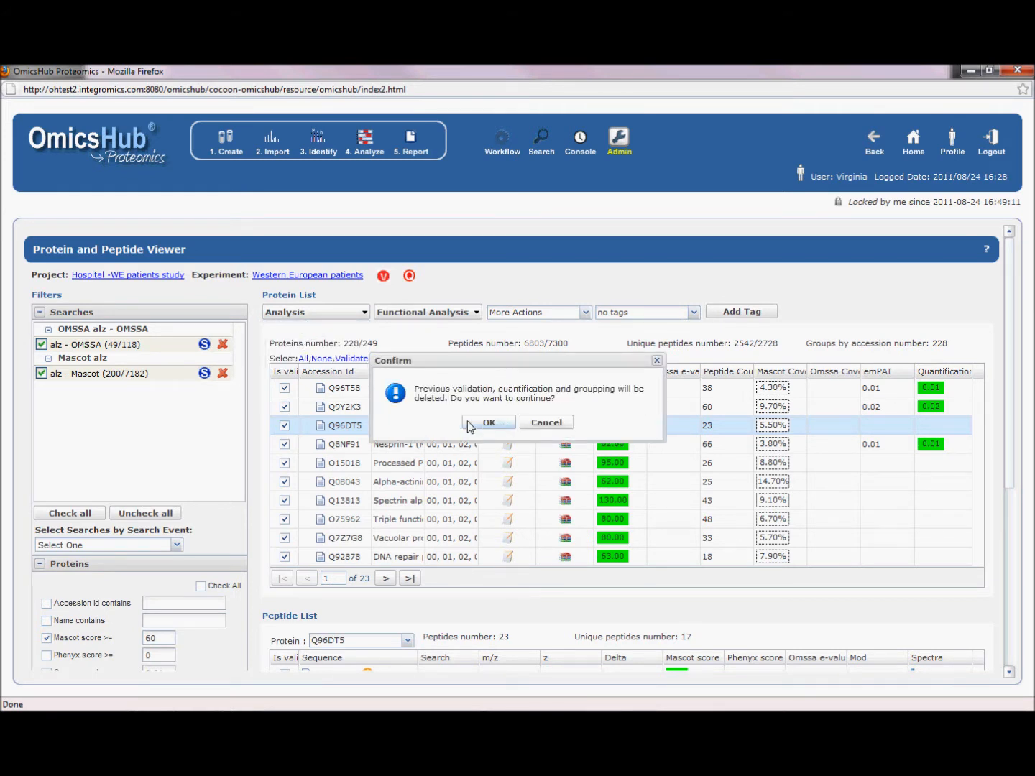
left_click(470, 425)
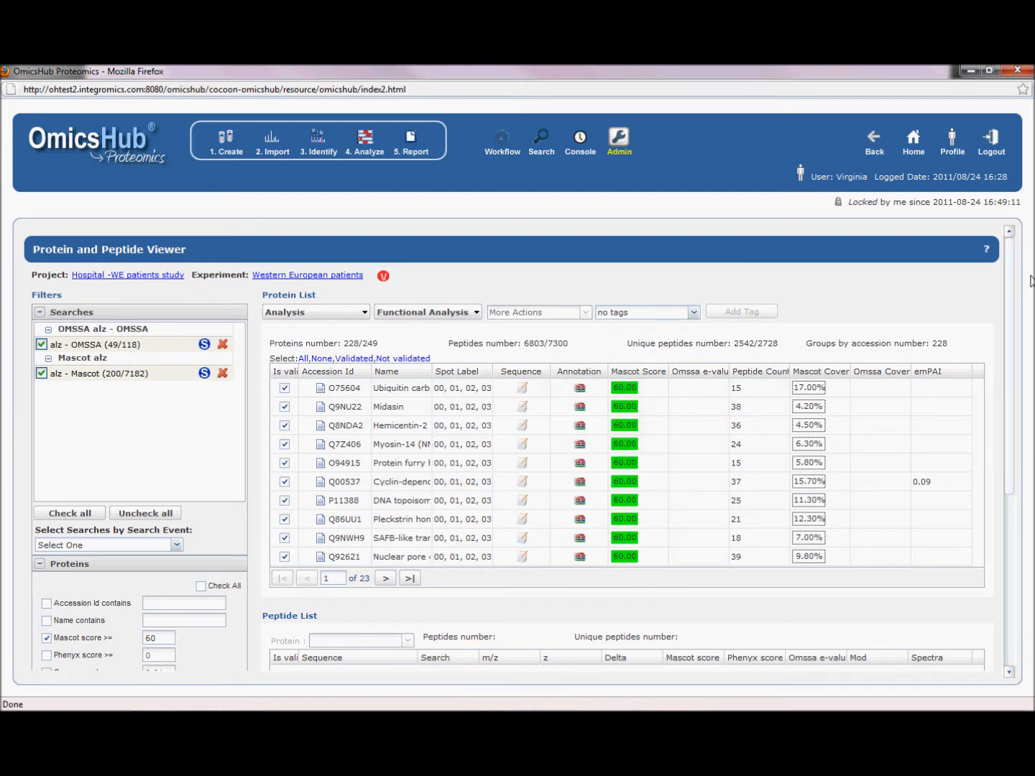
- Select all validated proteins and quantify them with label-free spectral counting, using 2 nmol as the amount of sample
left_click_drag(1013, 290, 1013, 299)
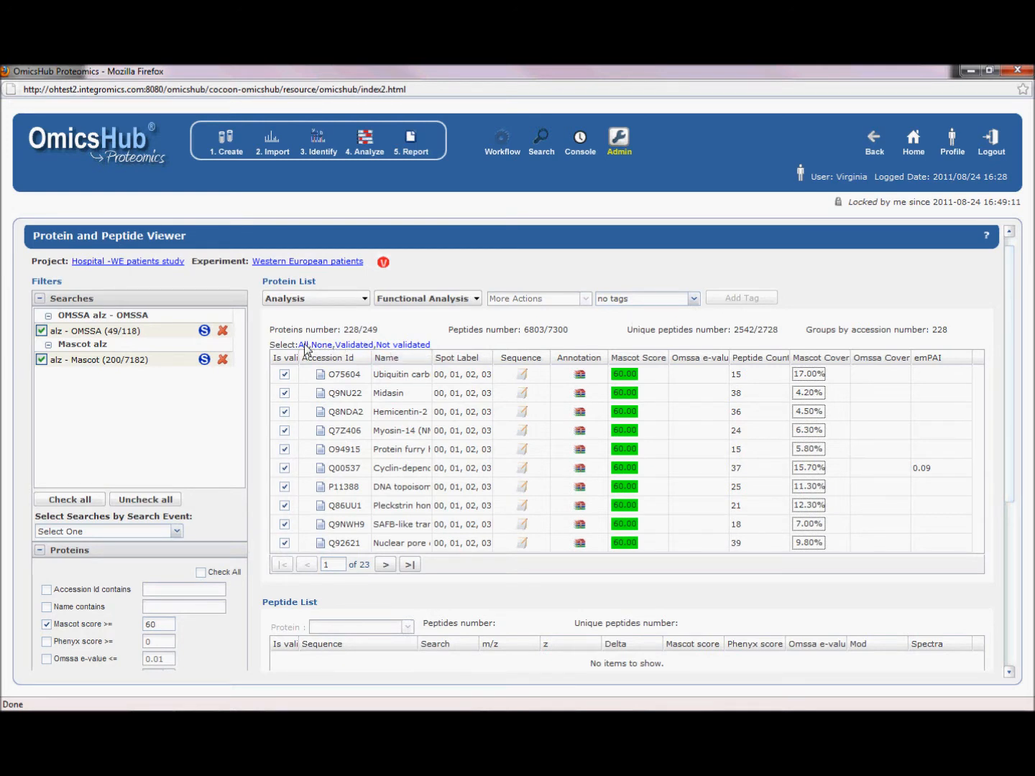
left_click(363, 346)
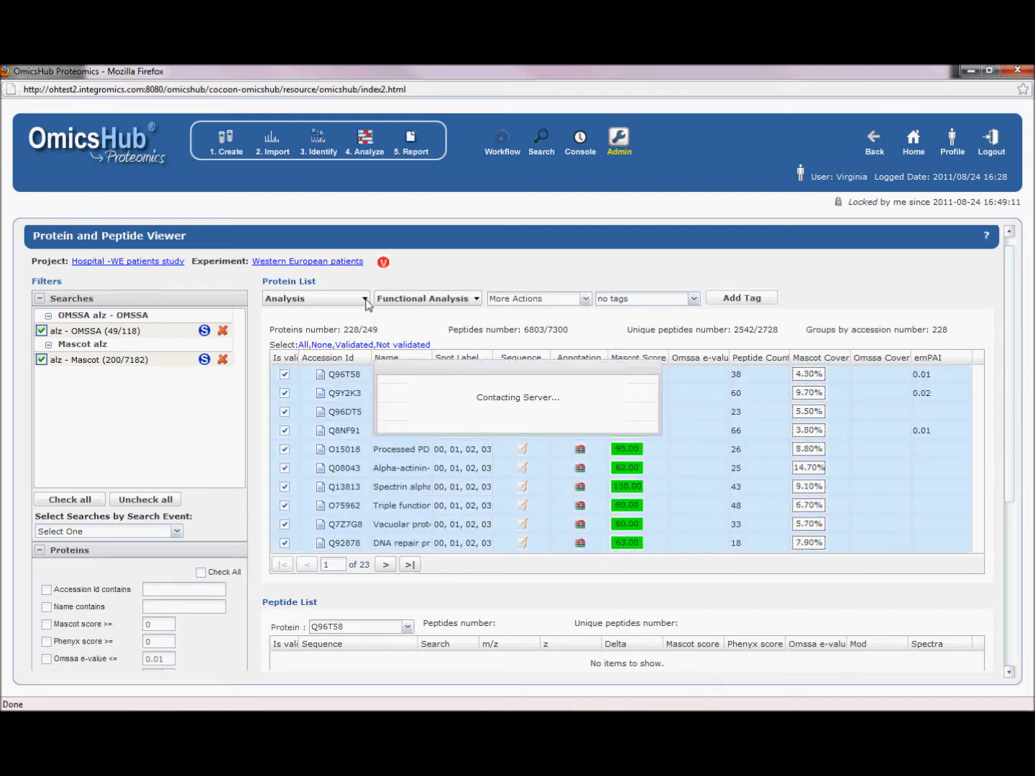
left_click(366, 304)
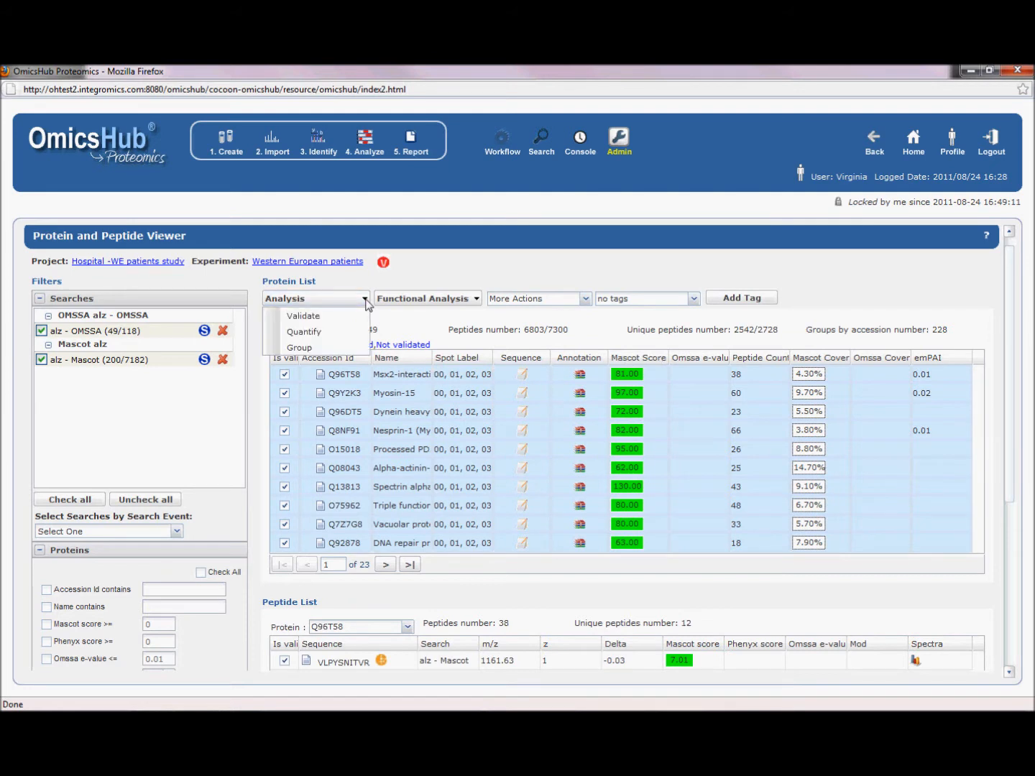
left_click(352, 332)
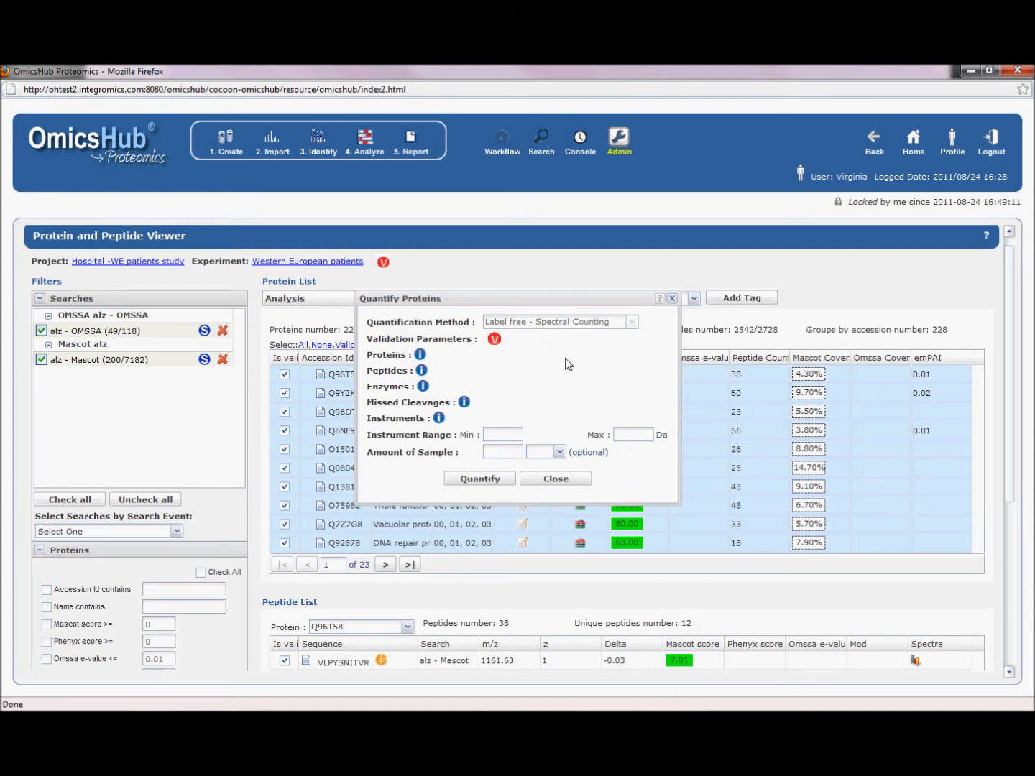
left_click(515, 456)
type("2")
left_click(561, 452)
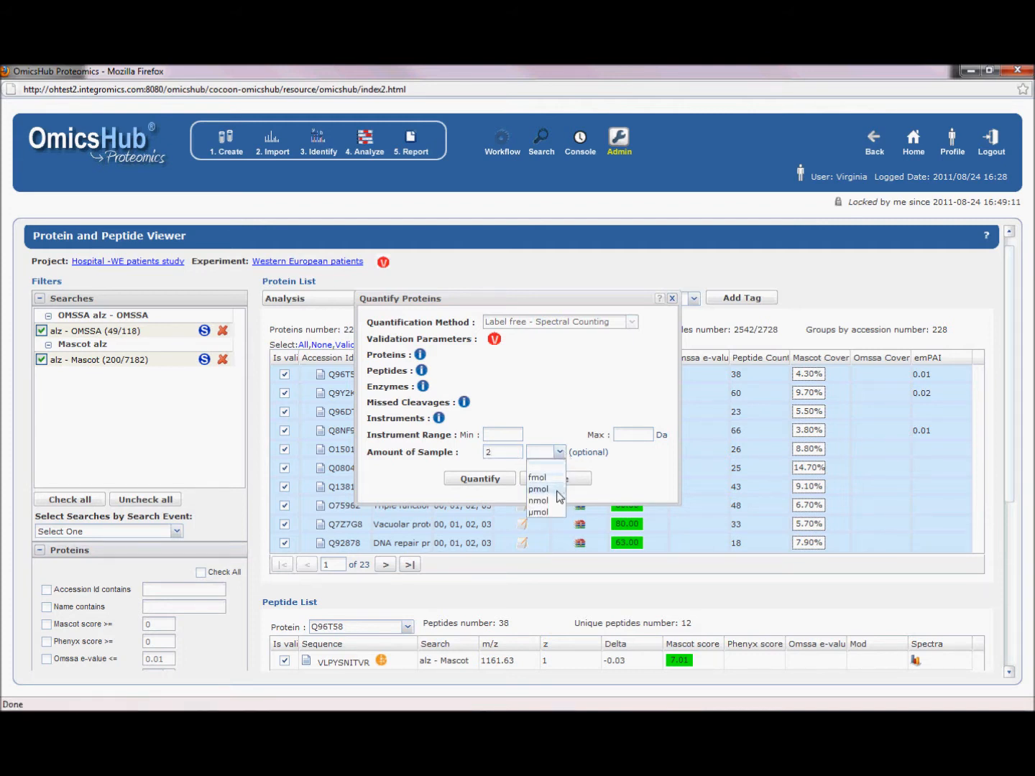
left_click(559, 501)
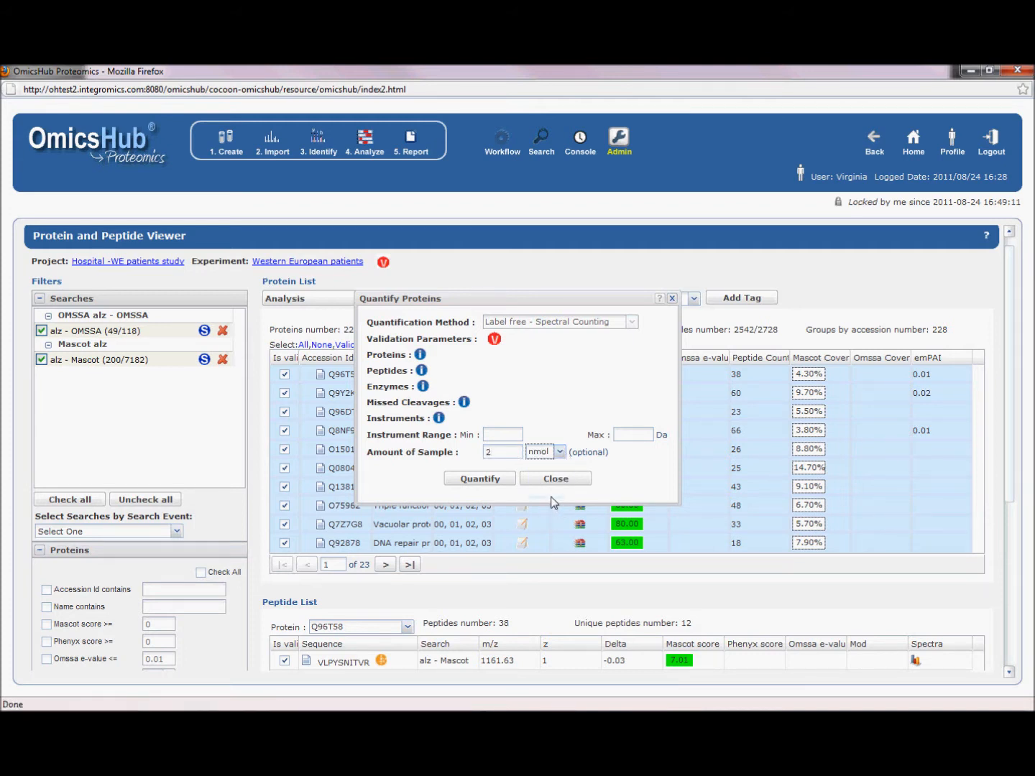
left_click(492, 480)
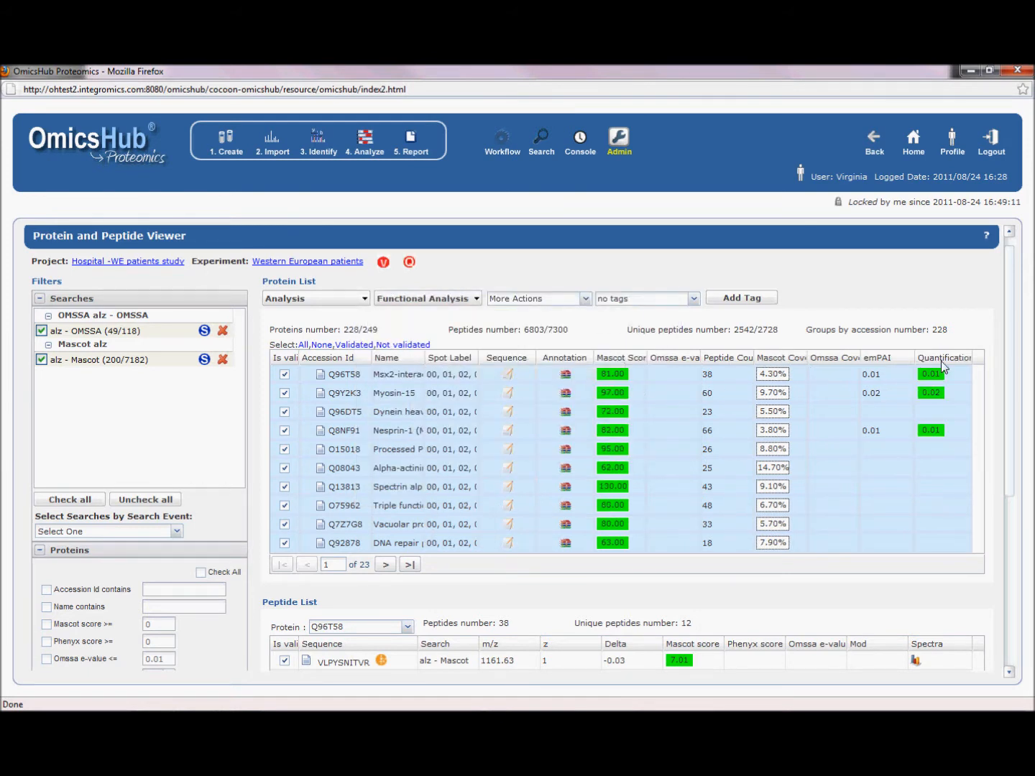
- Display the Huntington disease pathway for the selected proteins in the Pathway Viewer
mouse_move(934, 380)
left_click(367, 301)
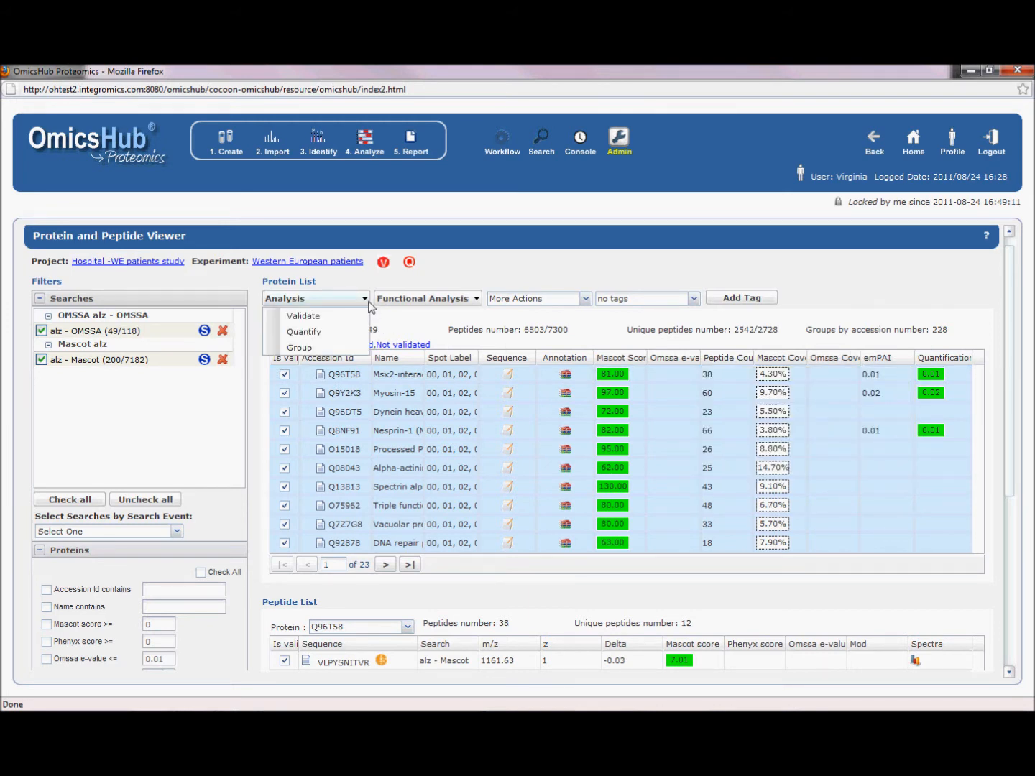
left_click(434, 298)
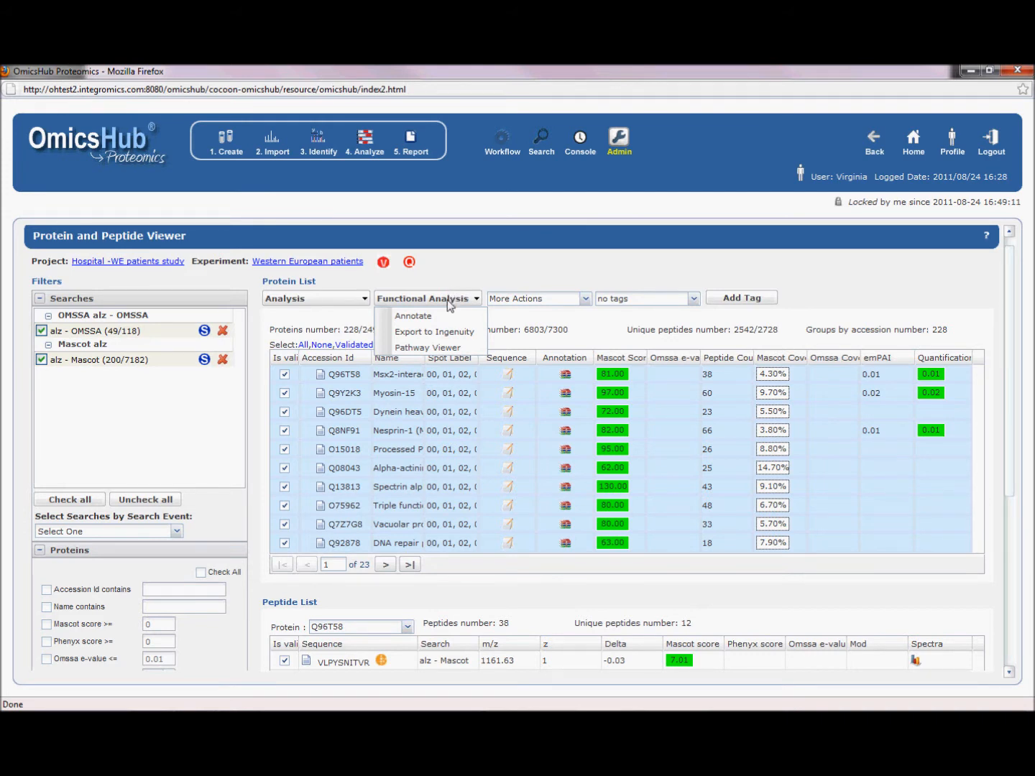
left_click(456, 349)
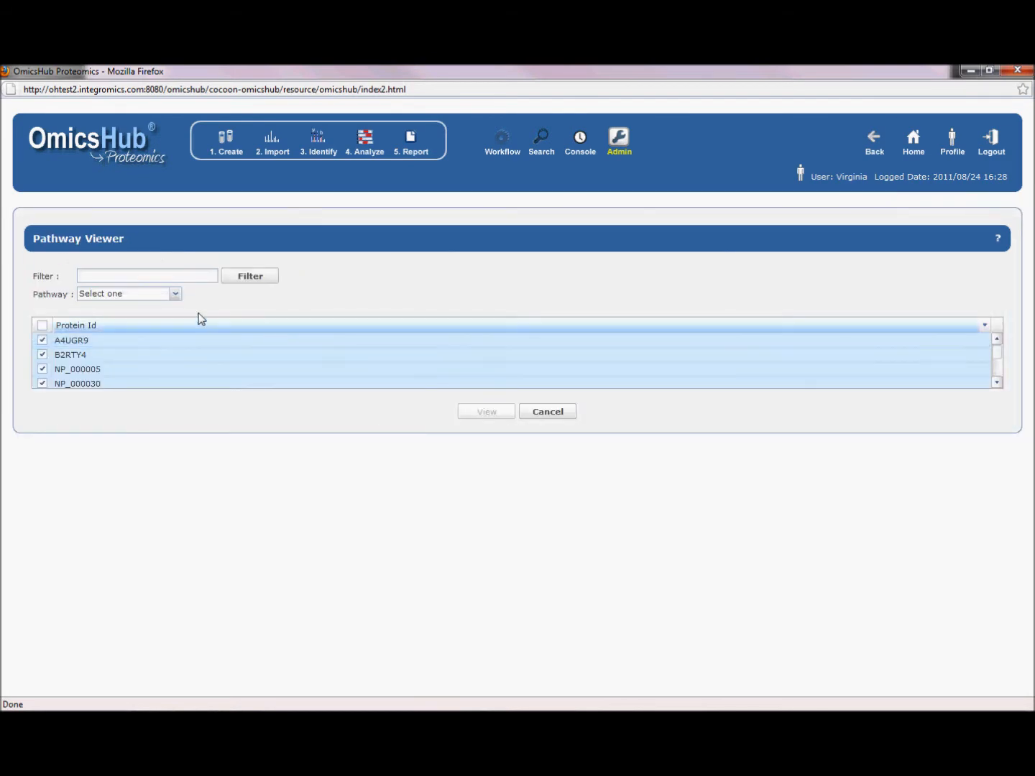
left_click(175, 294)
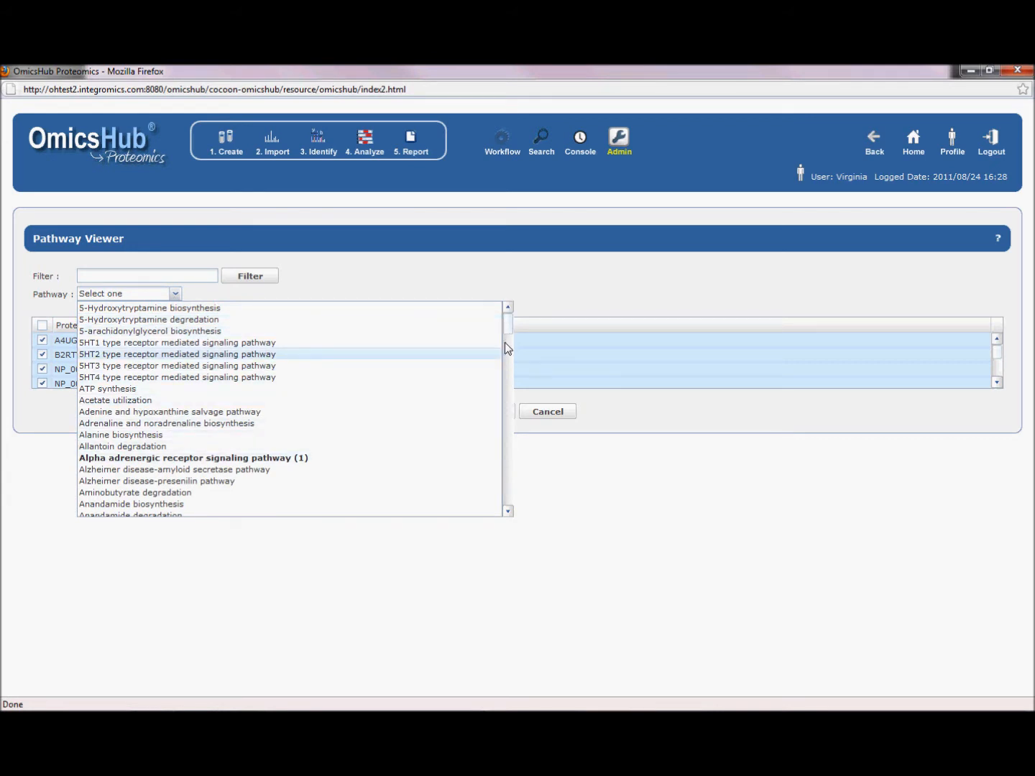
left_click_drag(507, 329, 514, 403)
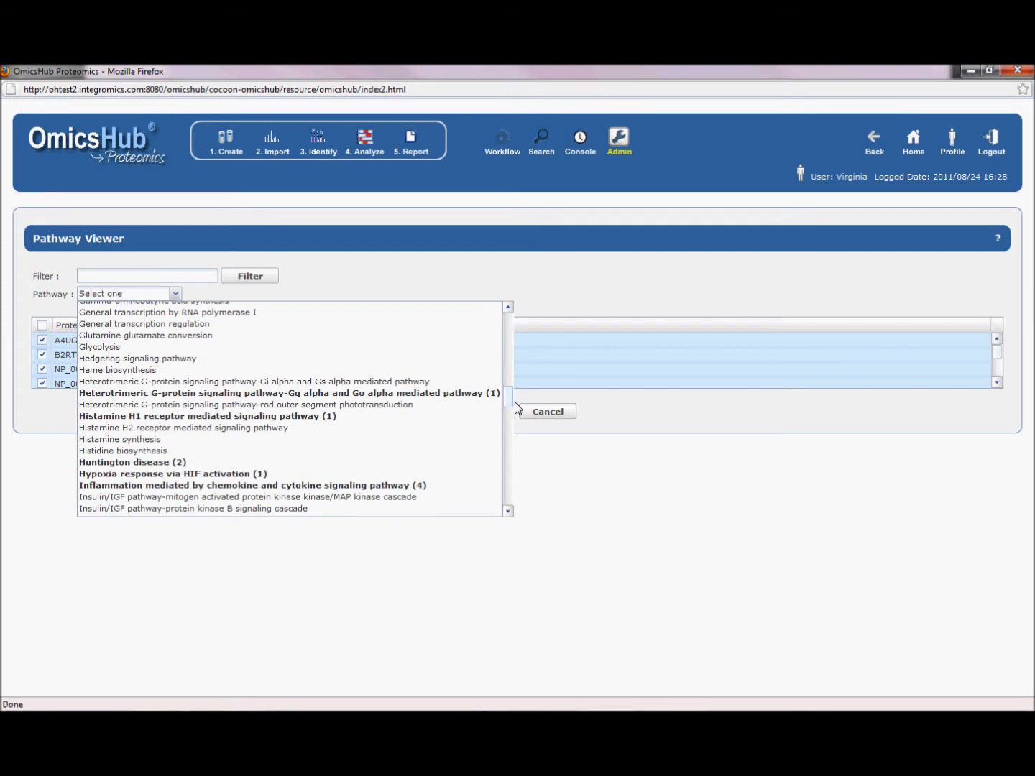
left_click(178, 463)
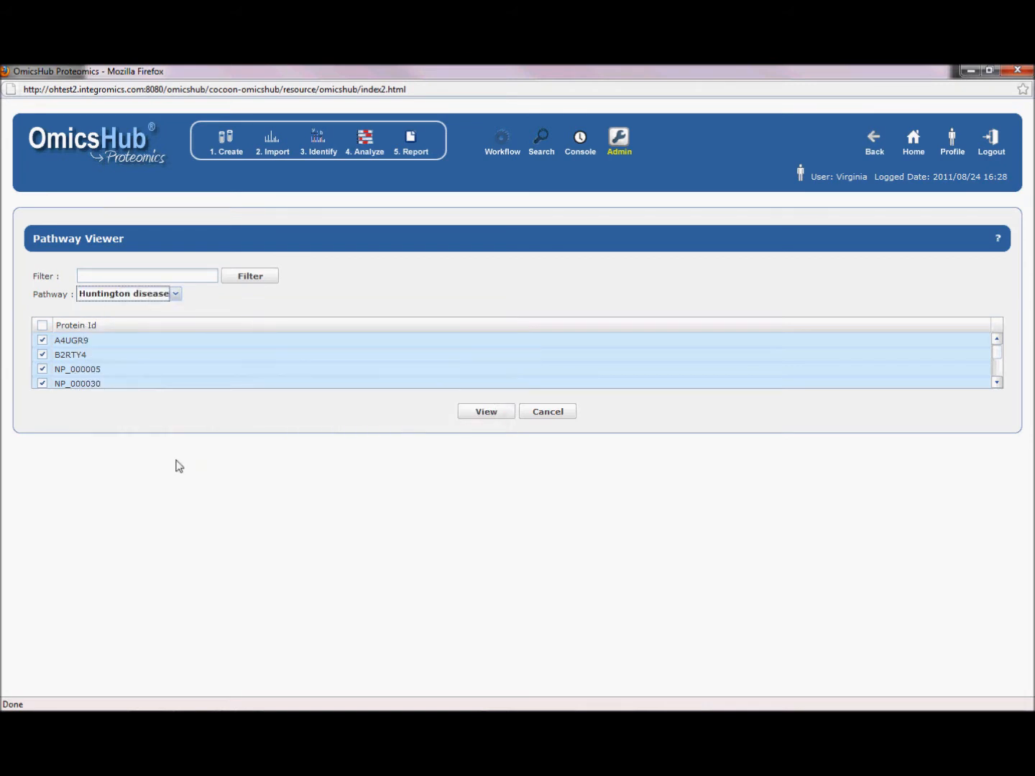
left_click(474, 413)
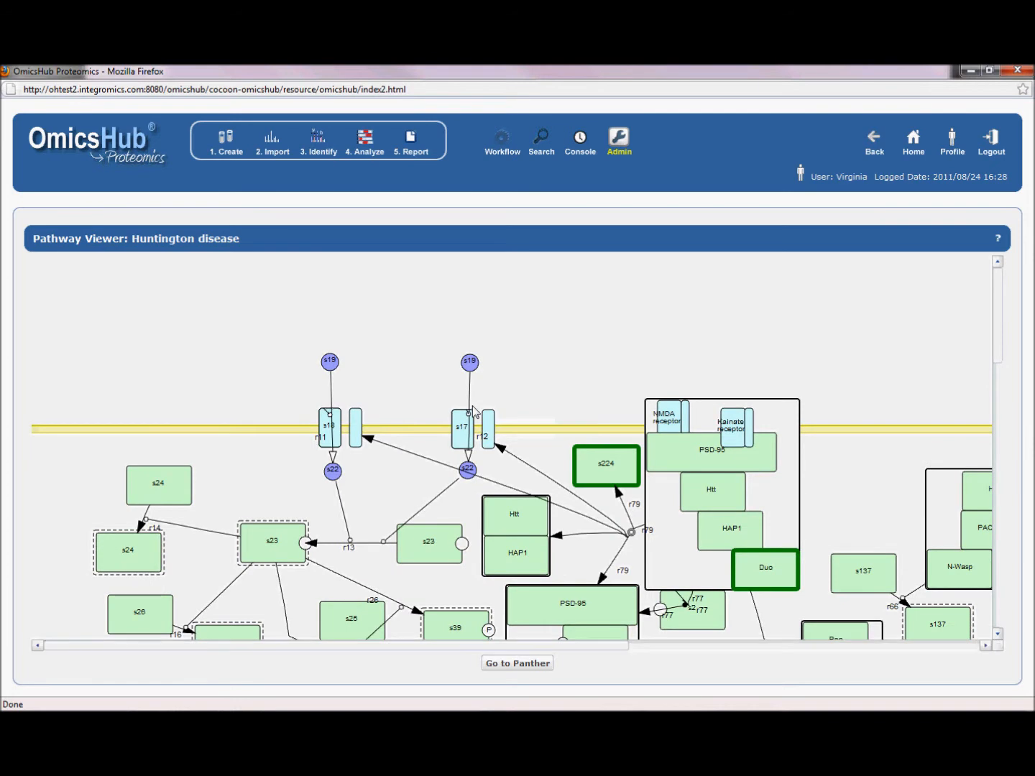
- Inspect the legend and the details of the Dynein complex and Duo proteins in the pathway, and return to the protein list
left_click_drag(623, 645, 984, 650)
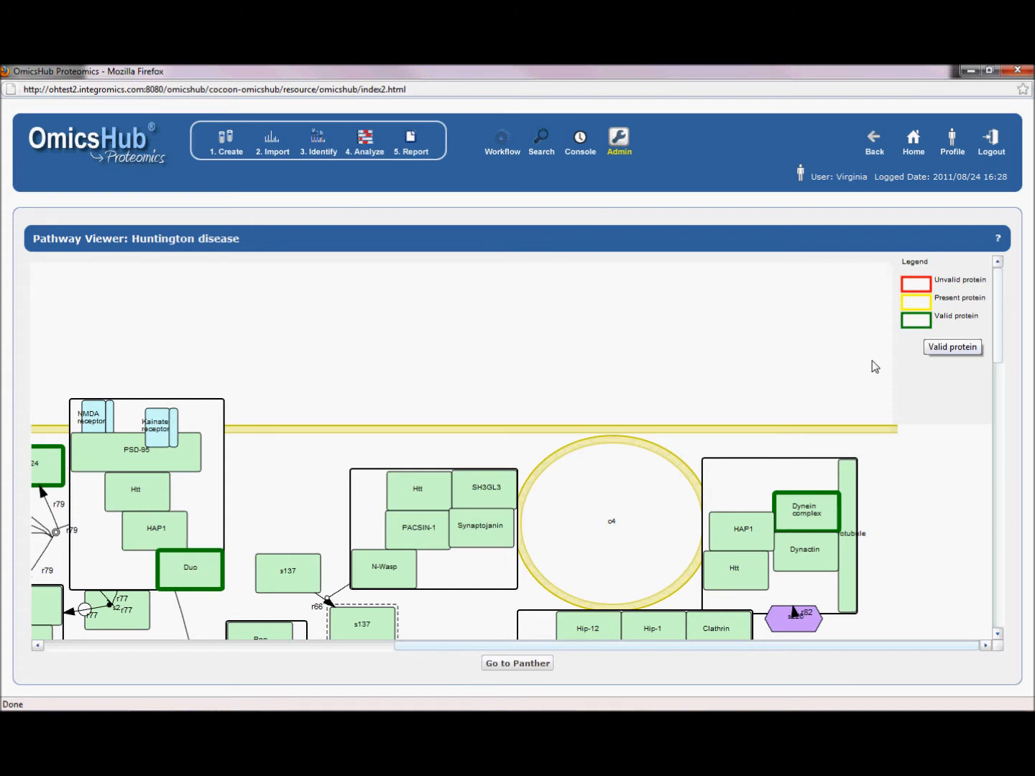
mouse_move(816, 511)
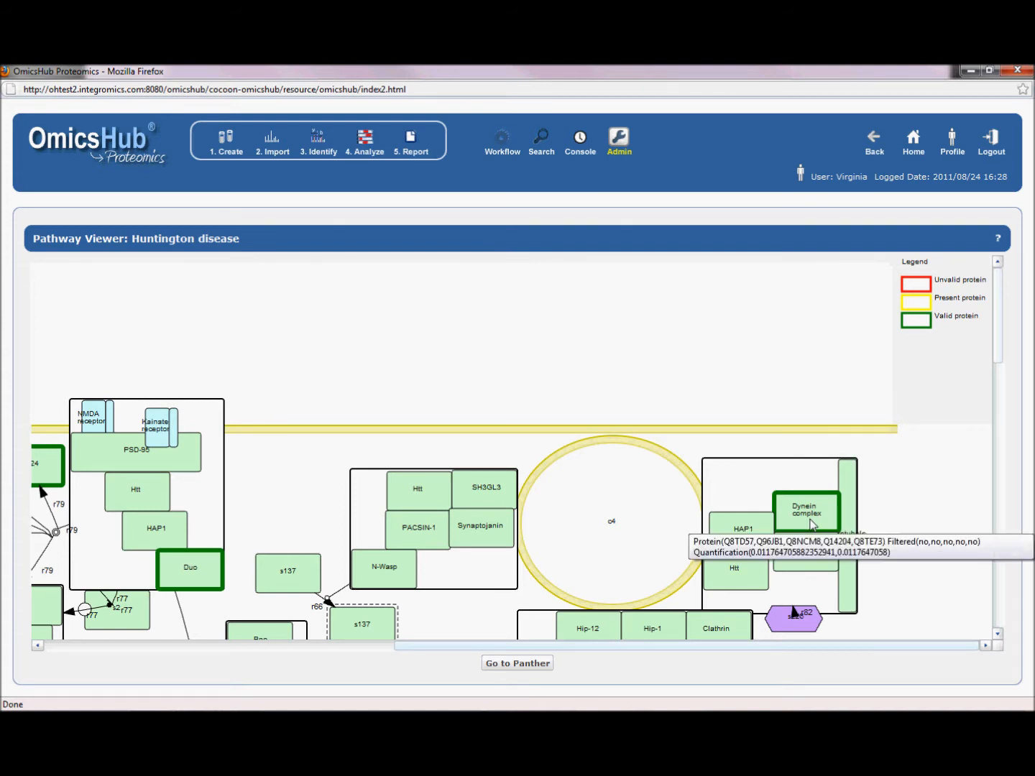
left_click_drag(553, 646, 468, 647)
mouse_move(304, 571)
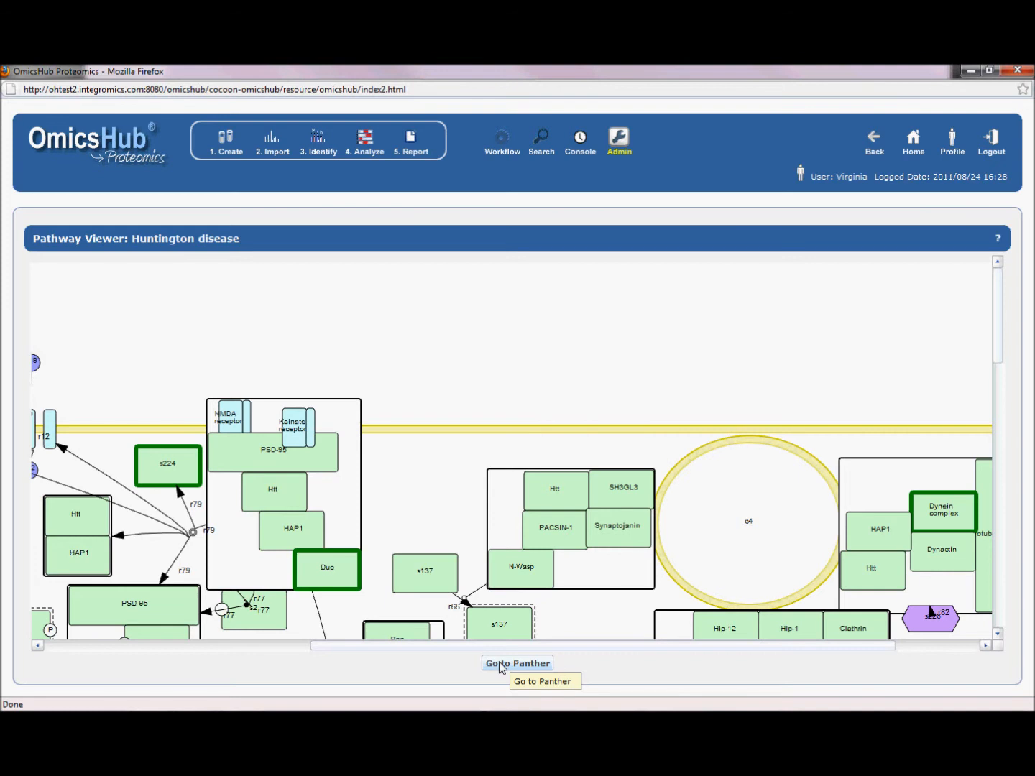
left_click(870, 146)
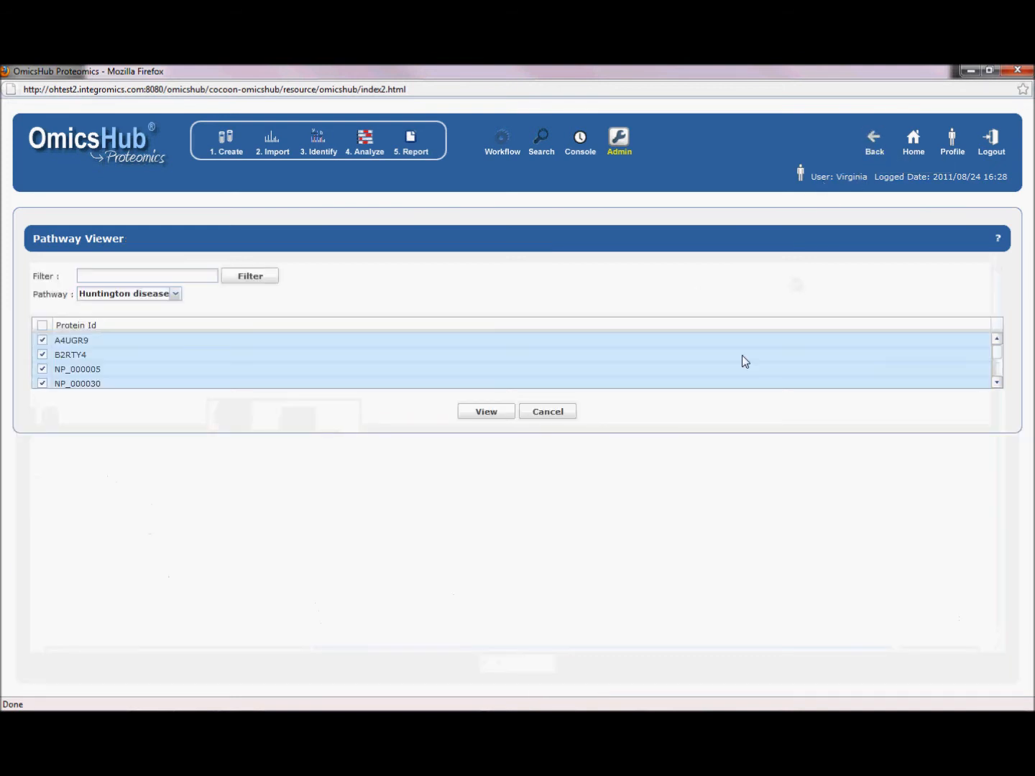
left_click(548, 414)
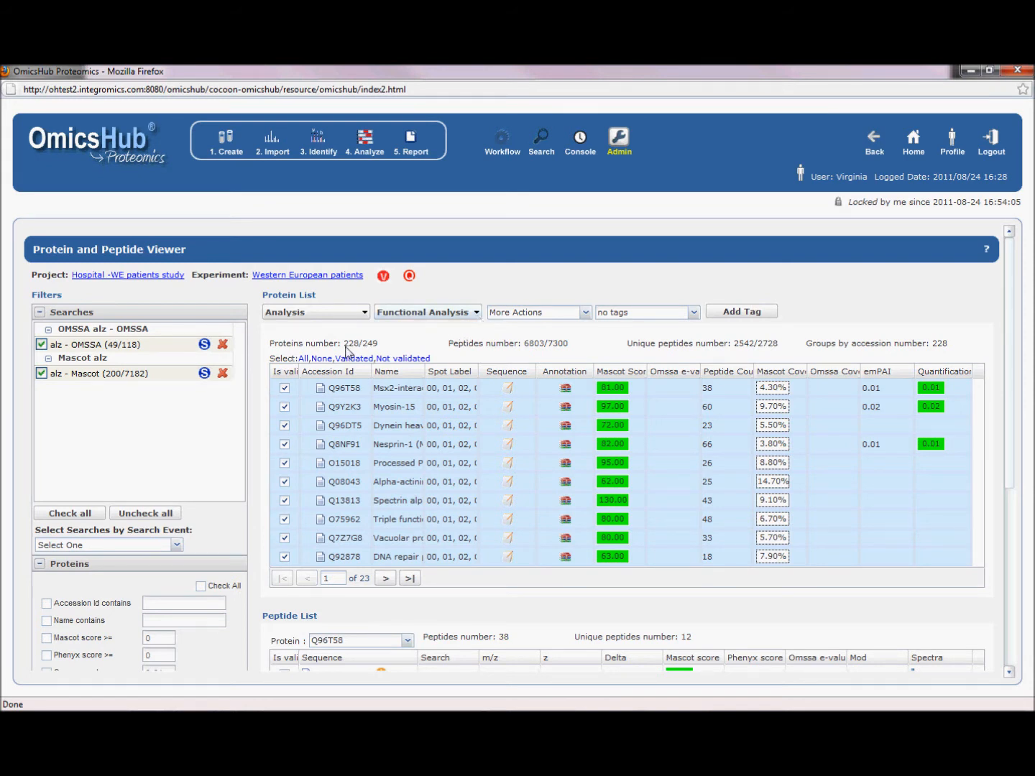
left_click(469, 314)
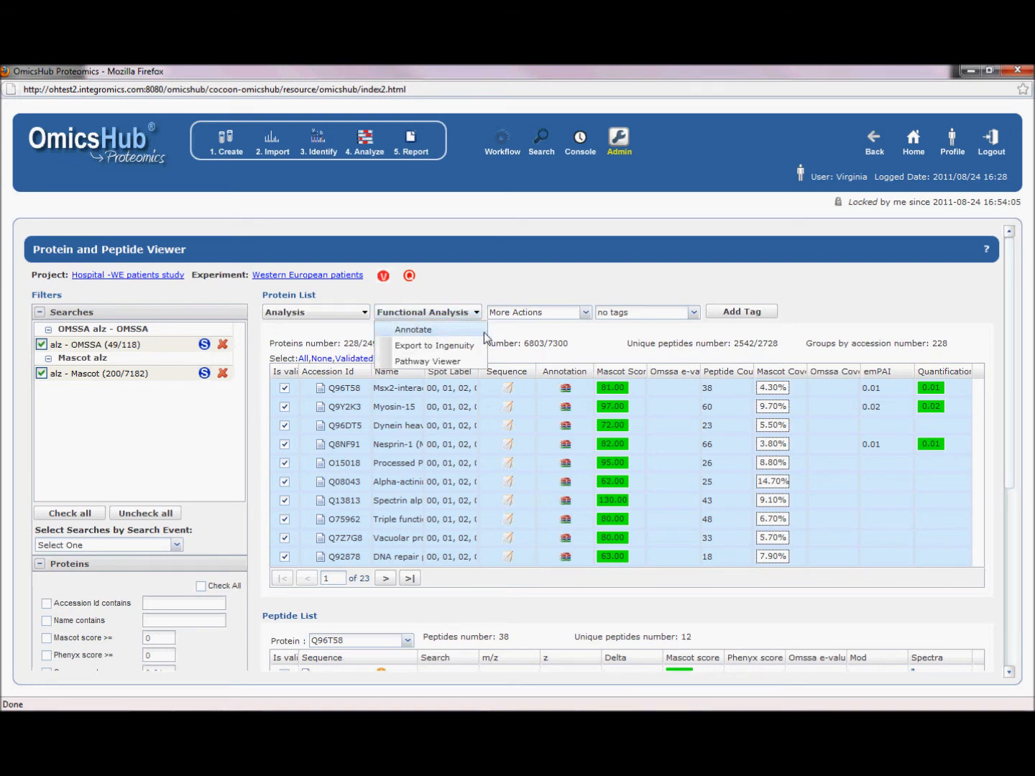
left_click(431, 331)
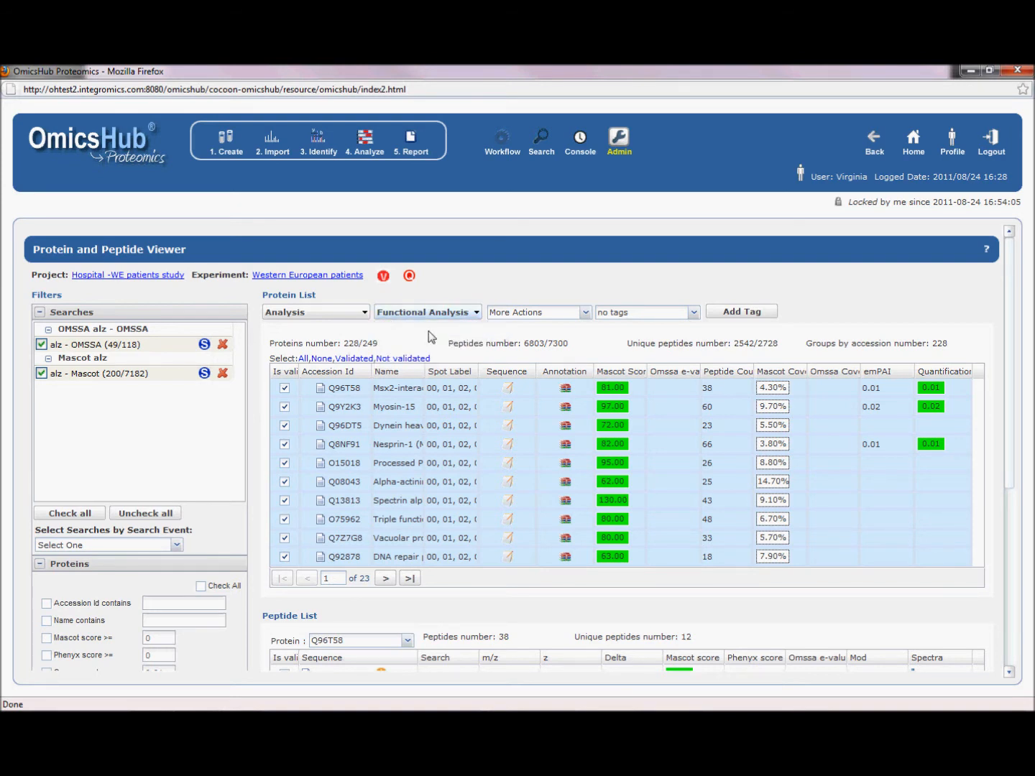
left_click(365, 315)
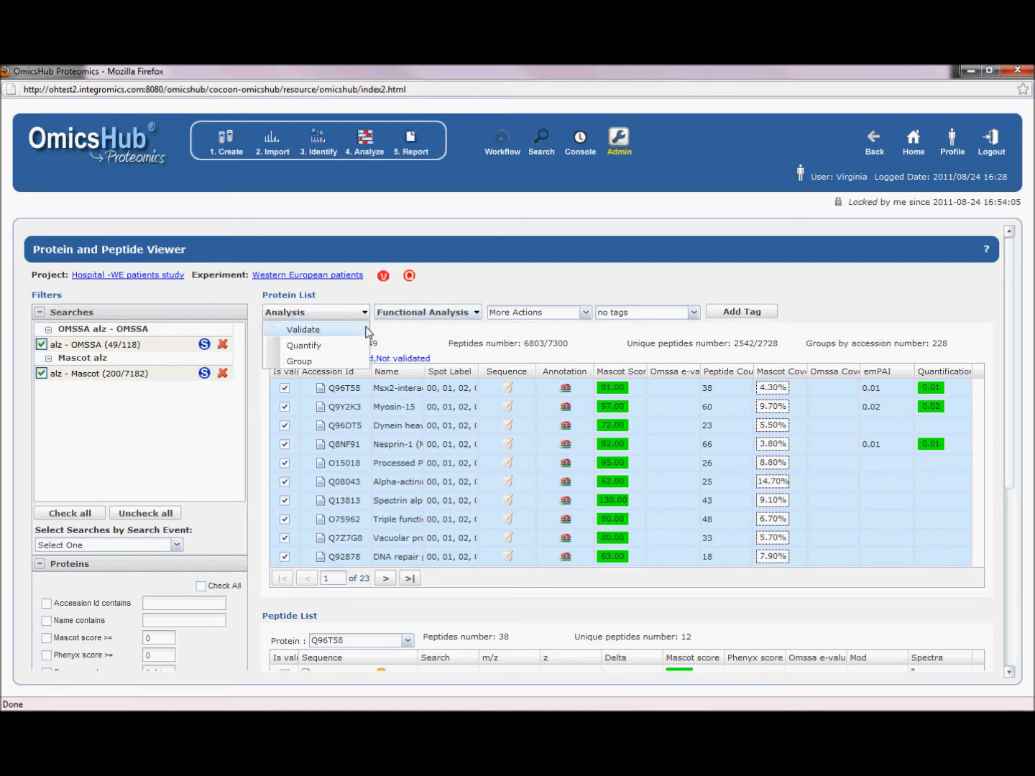
left_click(586, 314)
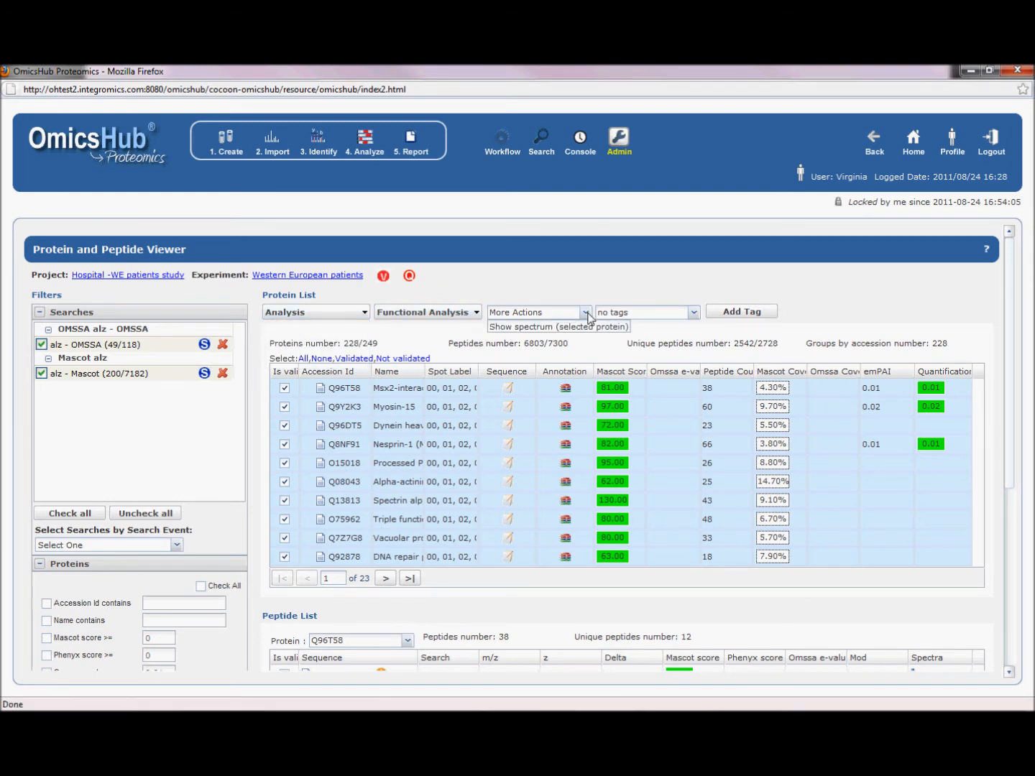
left_click(714, 325)
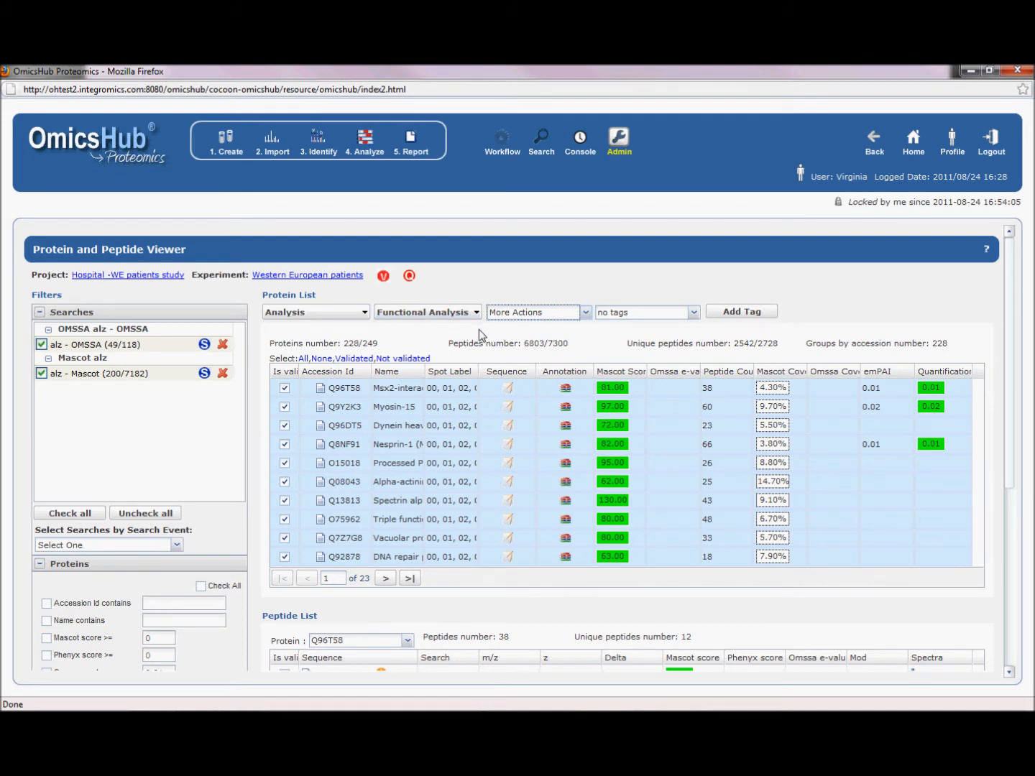
- Create an Html report of the validated proteins for the Western European patients experiment, keeping the default information sections
left_click(410, 146)
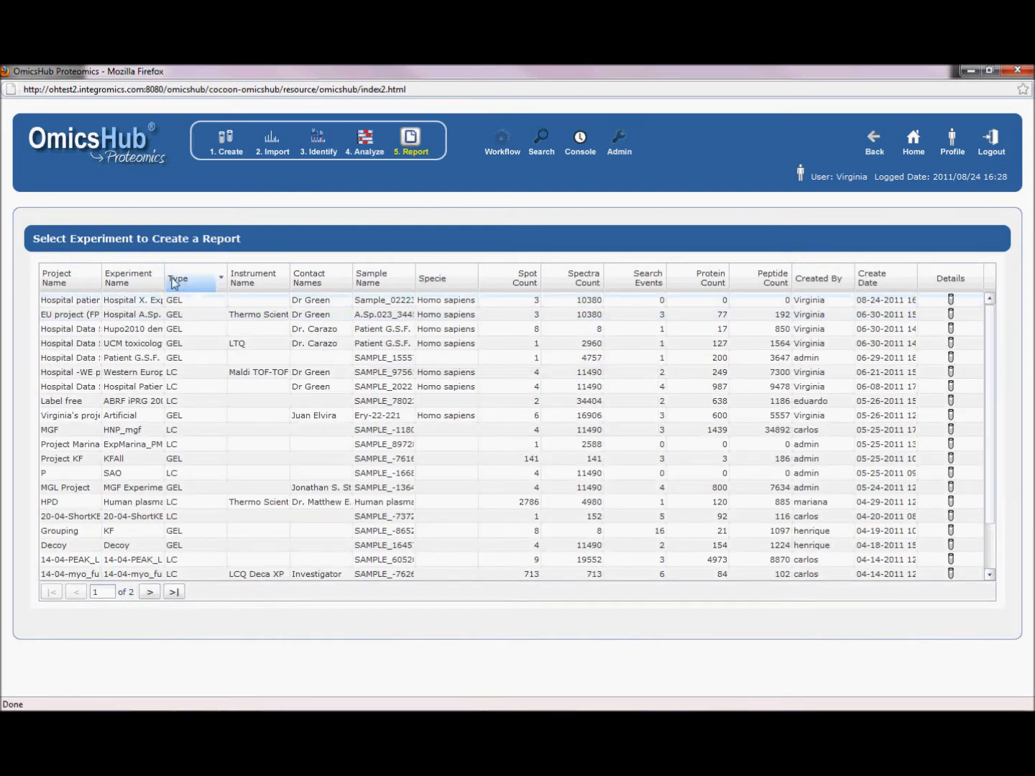
left_click_drag(229, 282, 250, 282)
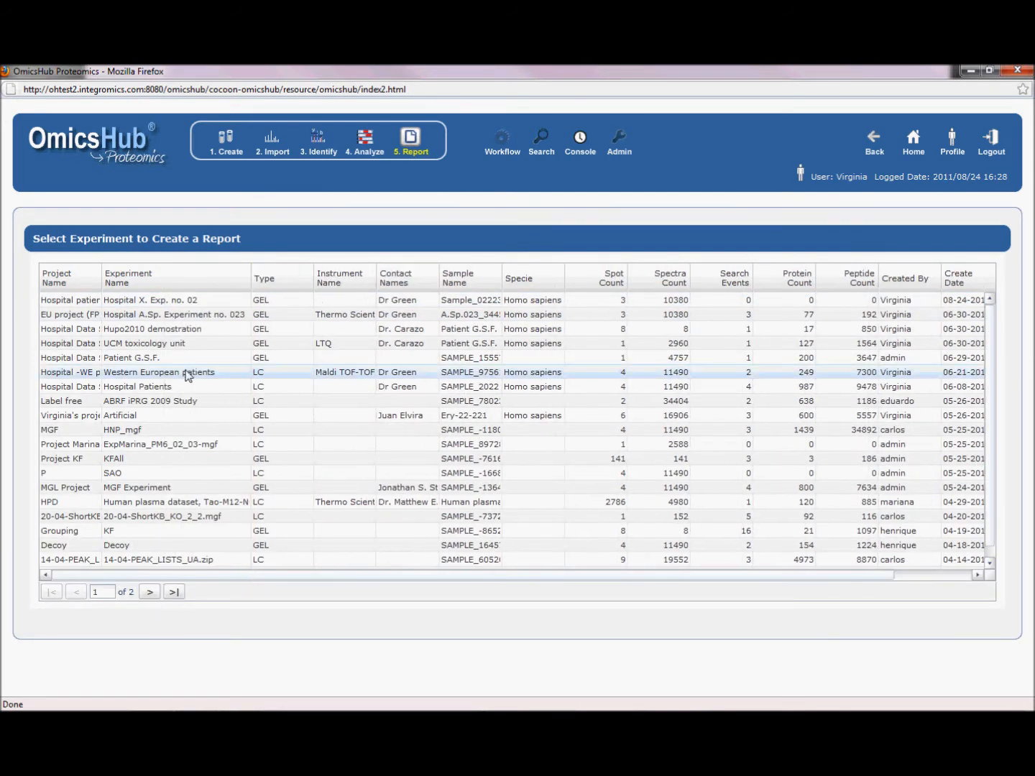
double_click(187, 372)
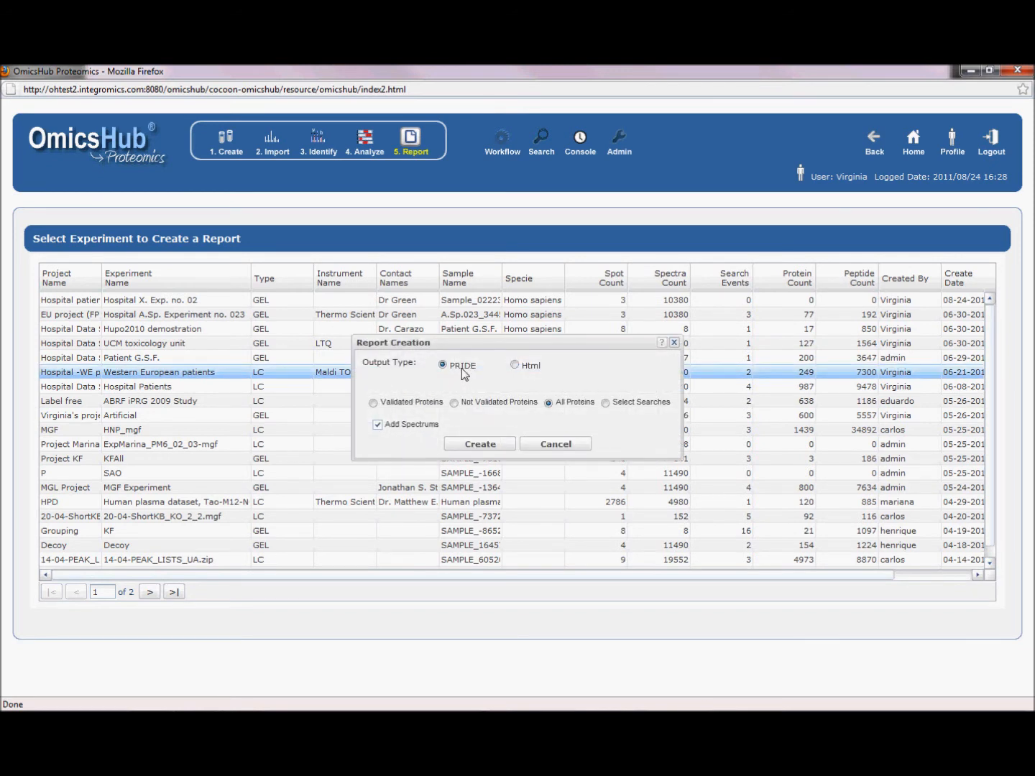
left_click(514, 365)
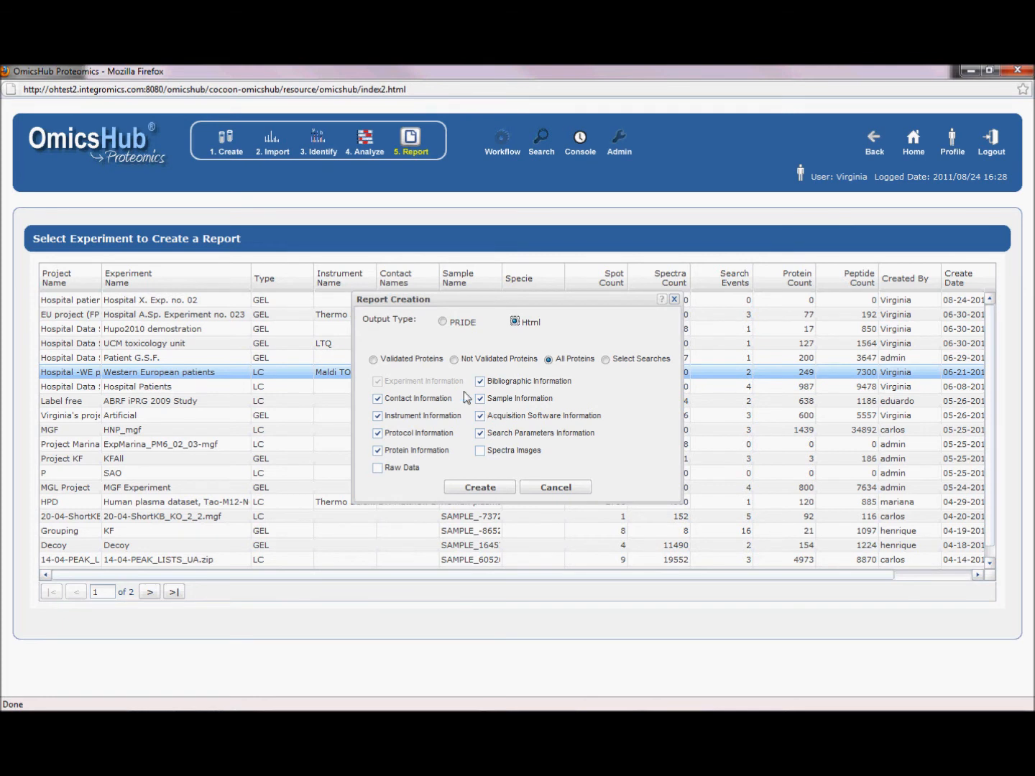
left_click(372, 359)
left_click(482, 488)
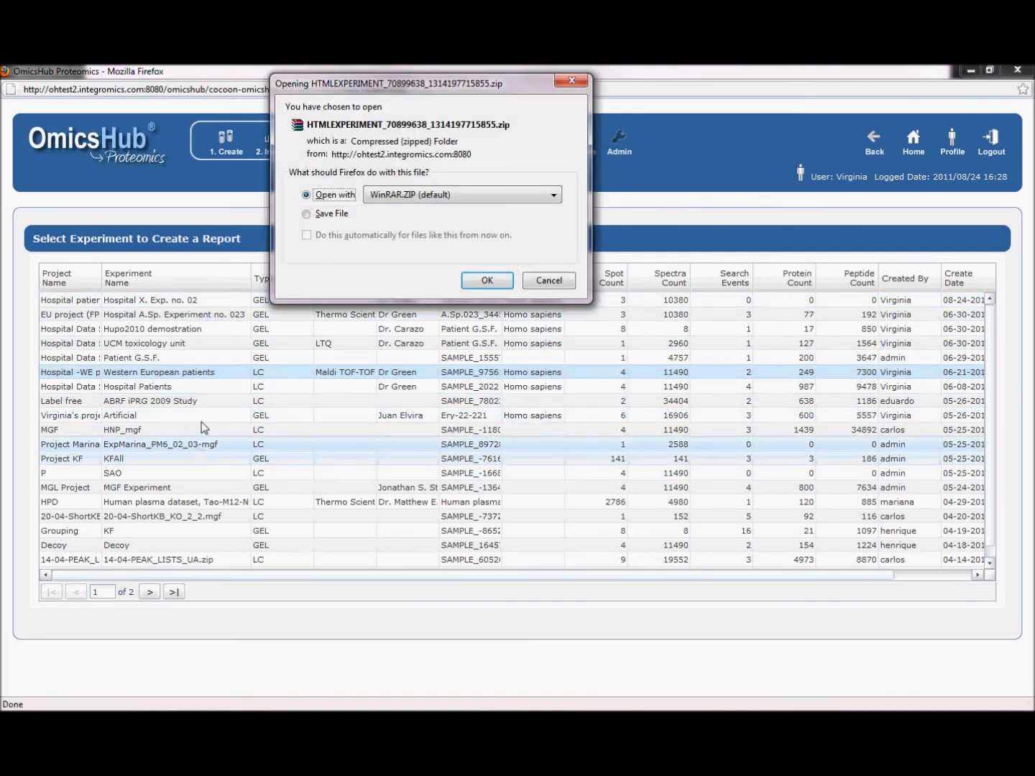
- Open the generated report archive in WinRAR, dismiss the license notice, and open its HTML report in a maximized Firefox window
left_click(483, 283)
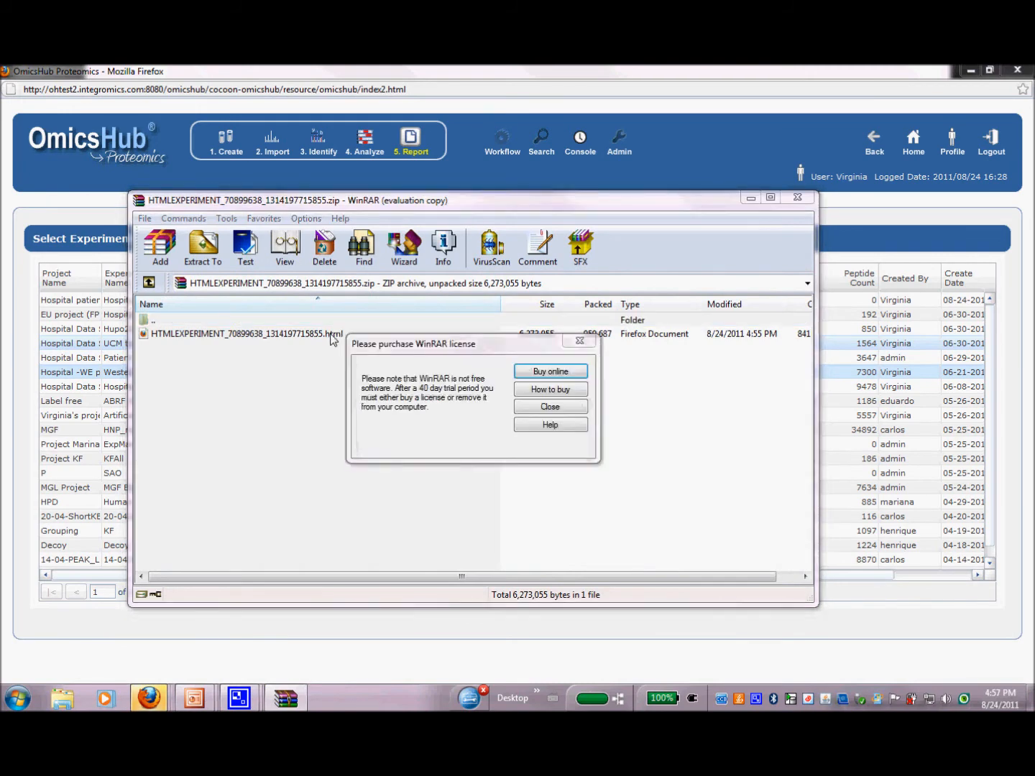
left_click(529, 407)
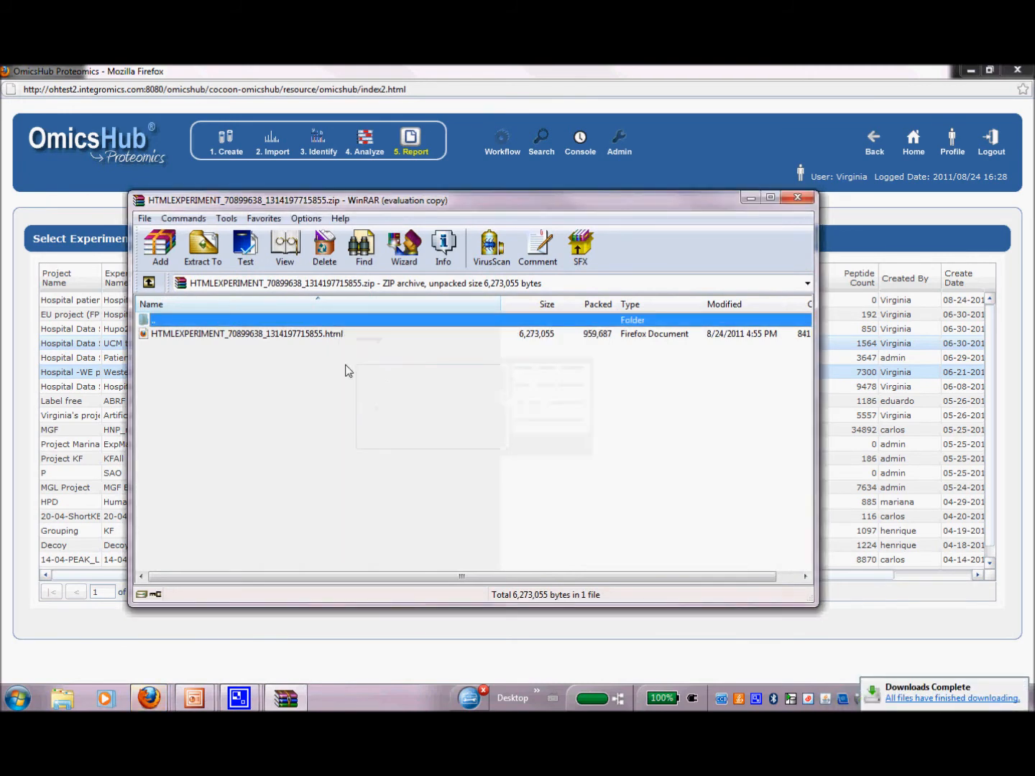
double_click(284, 334)
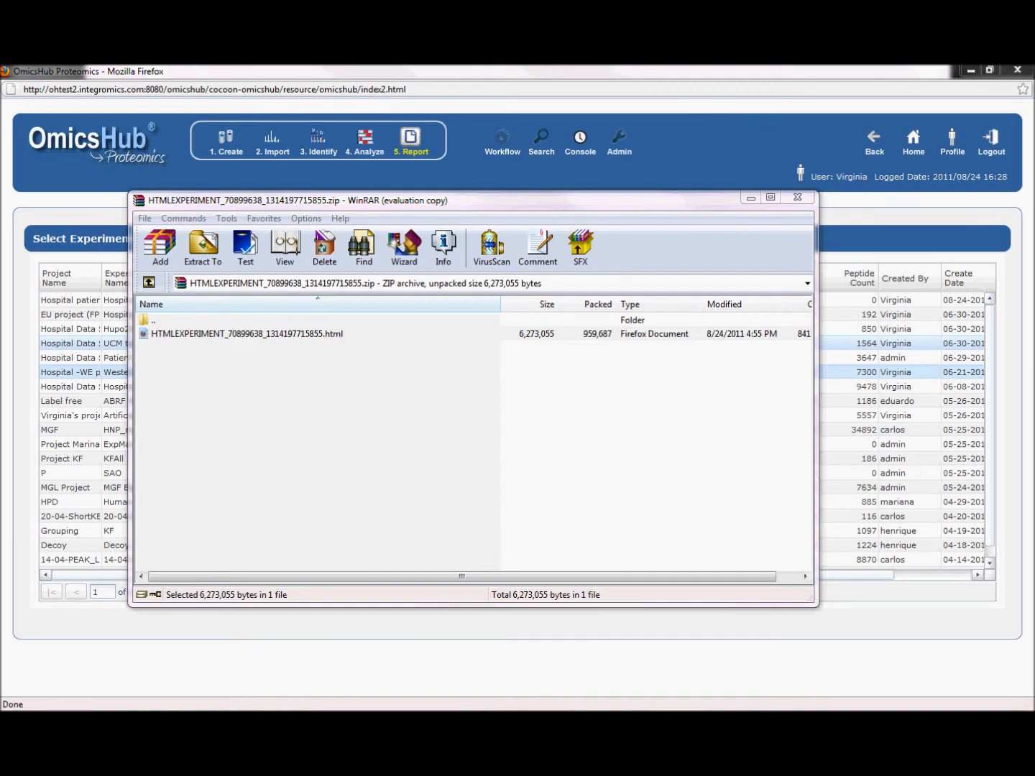
left_click_drag(1031, 214, 692, 238)
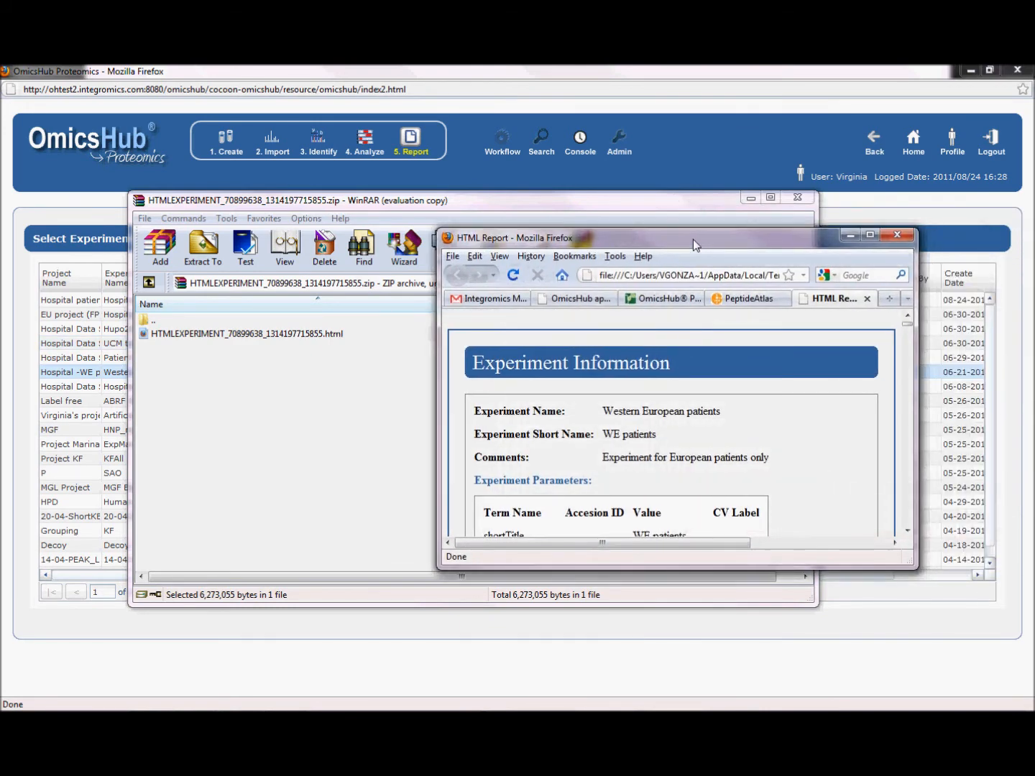
left_click(870, 235)
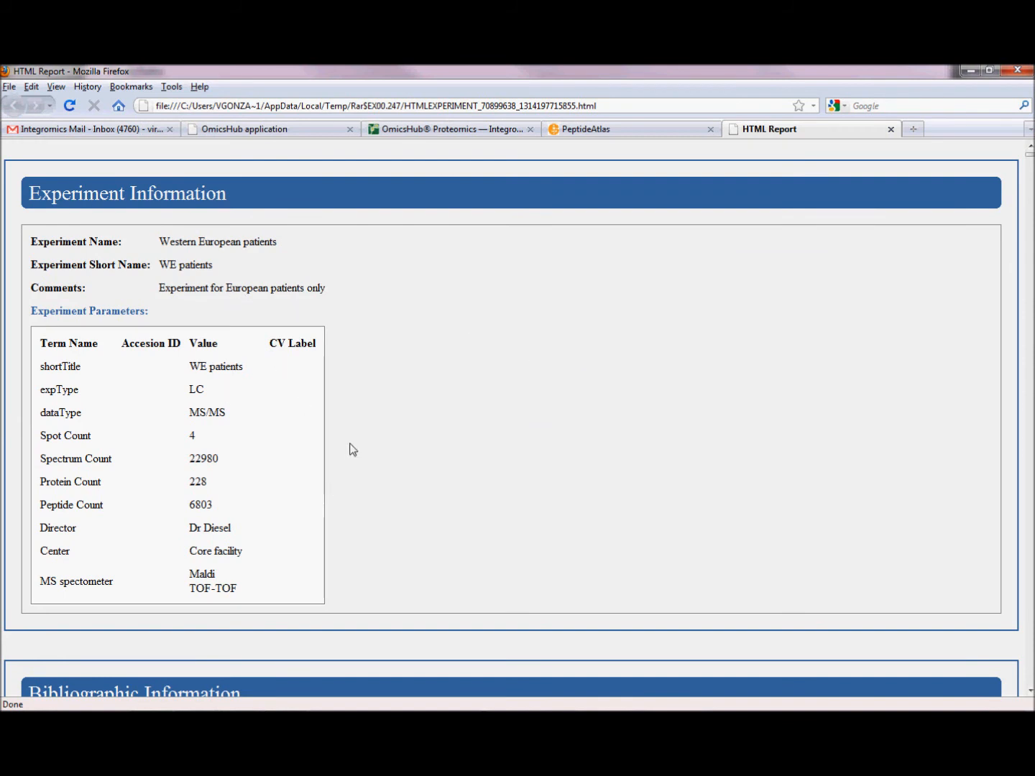
- Review the HTML report's experiment, bibliographic, contact, sample, instrument, acquisition software and protocol sections down to the protein information
scroll(368, 441, "down", 5)
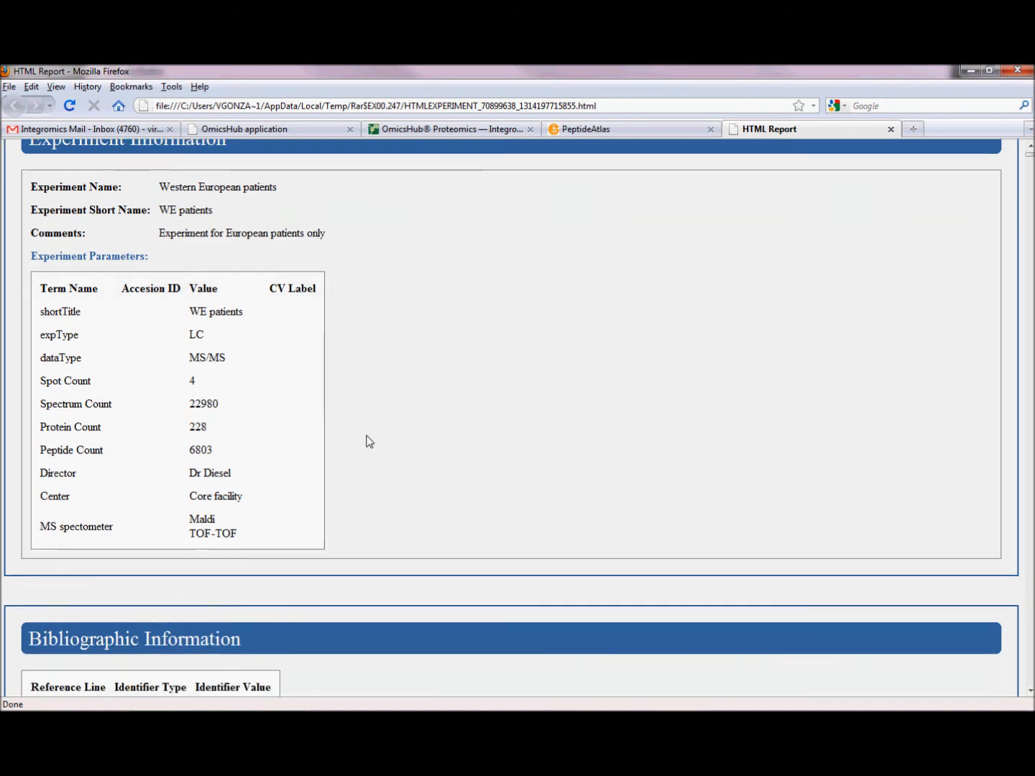
scroll(337, 464, "down", 1)
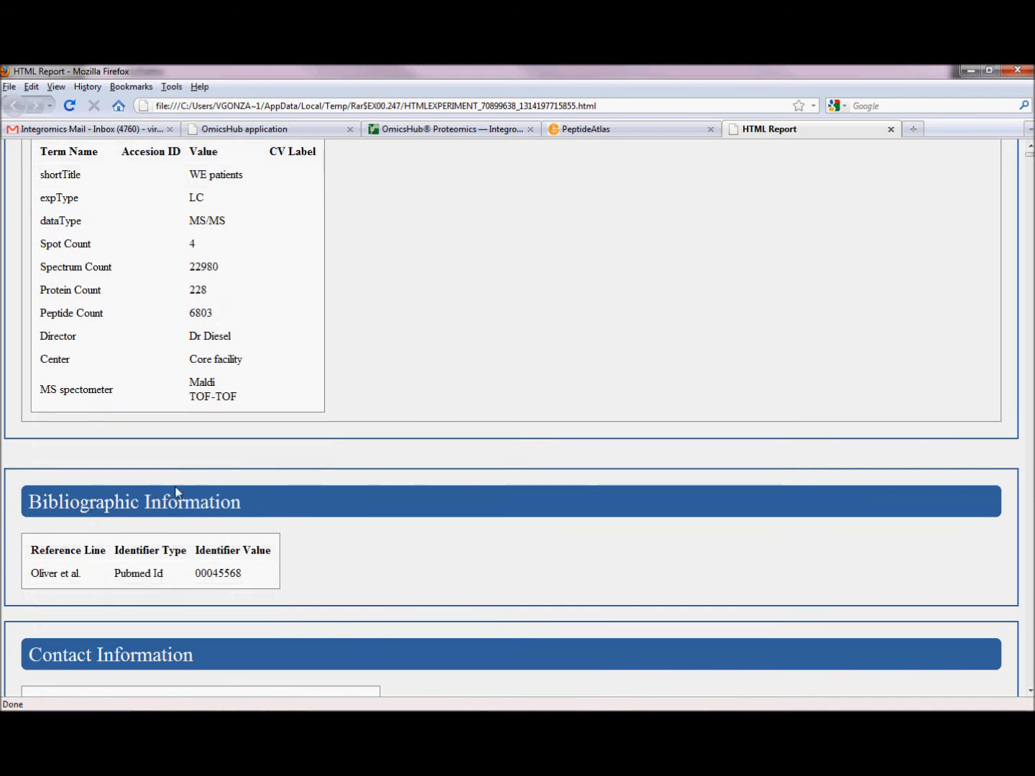
scroll(194, 511, "down", 1)
scroll(263, 488, "down", 4)
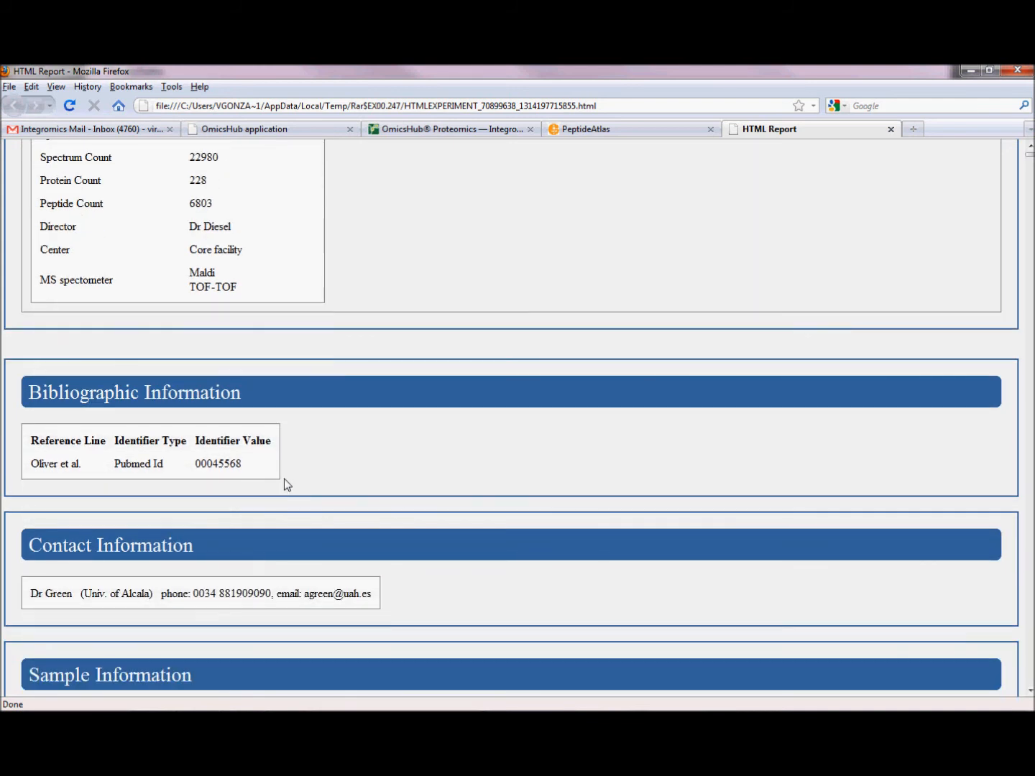
scroll(285, 484, "down", 1)
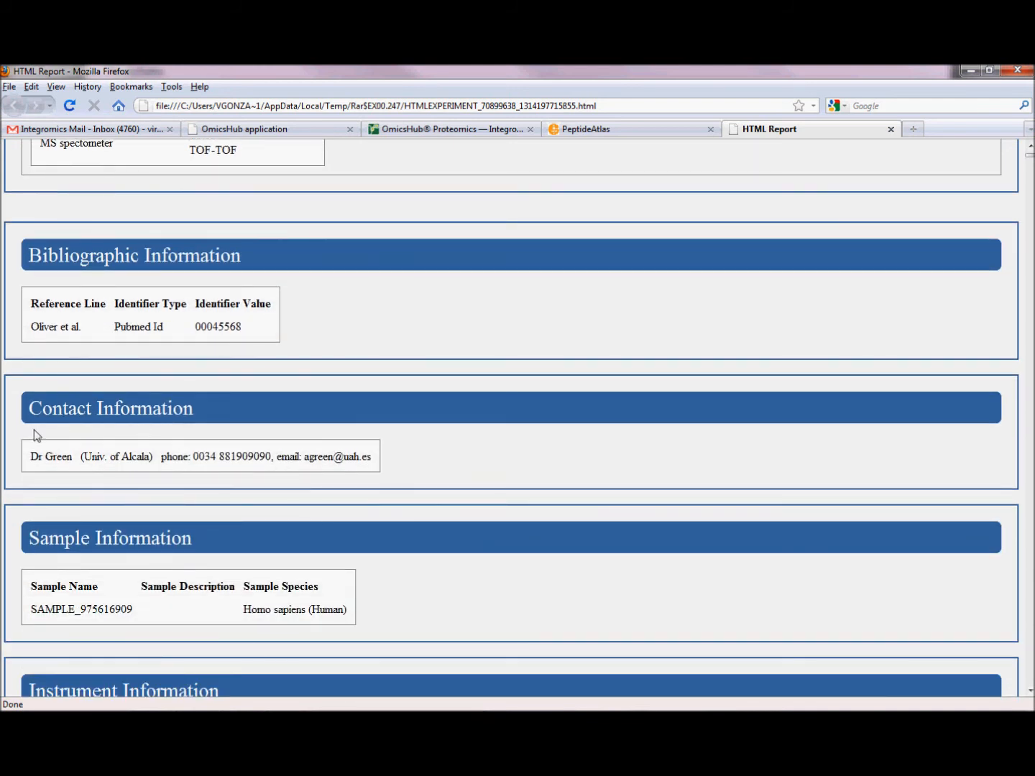
scroll(228, 445, "down", 1)
scroll(227, 446, "down", 3)
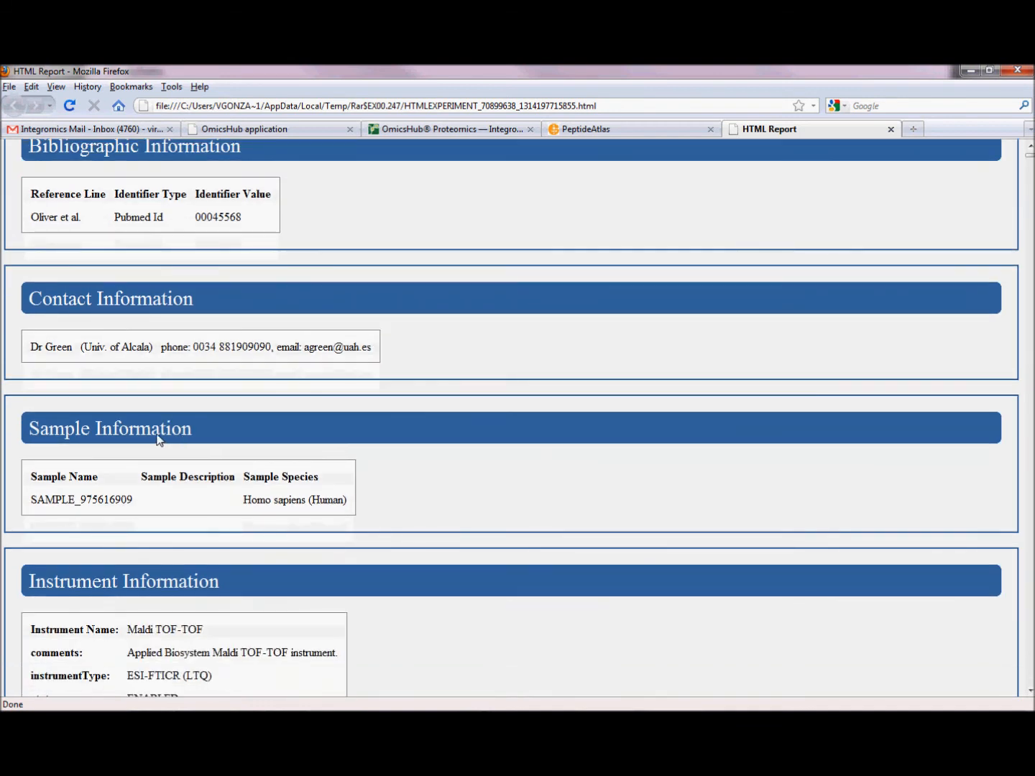
scroll(122, 450, "down", 2)
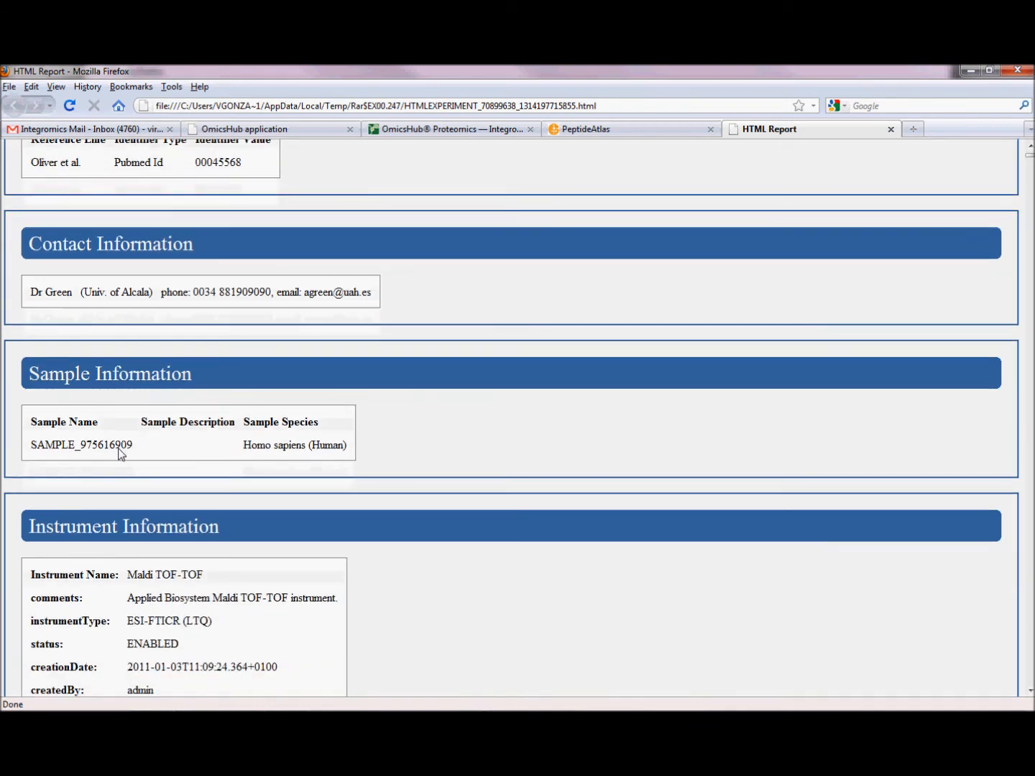
scroll(133, 442, "down", 4)
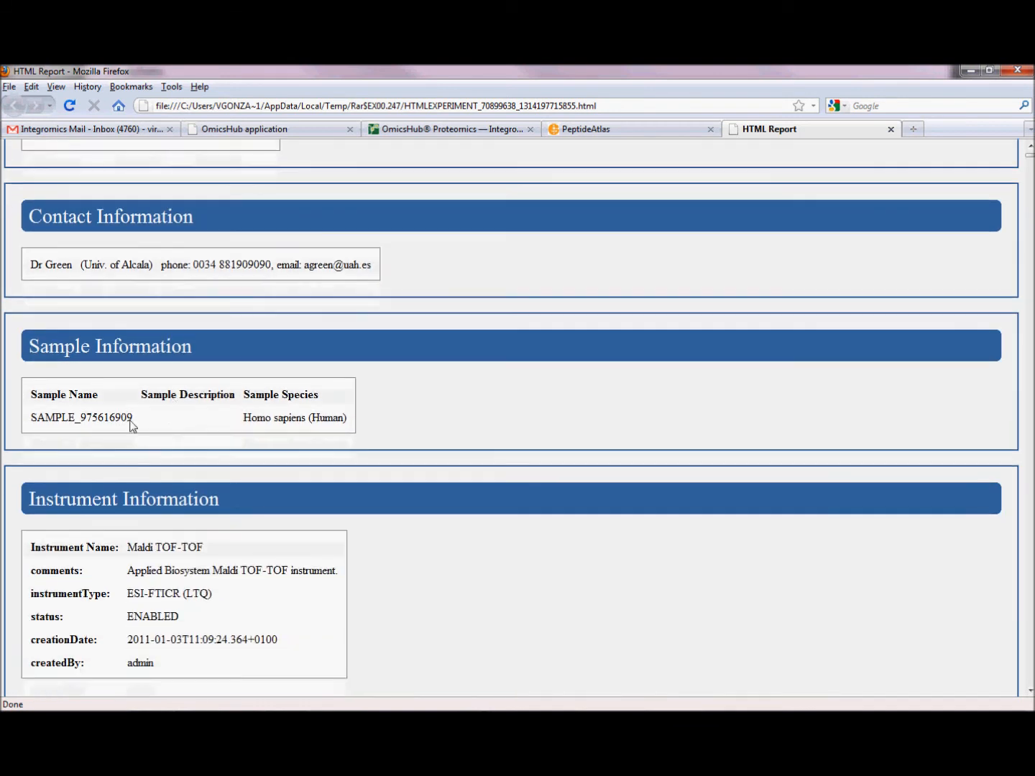
scroll(212, 393, "down", 1)
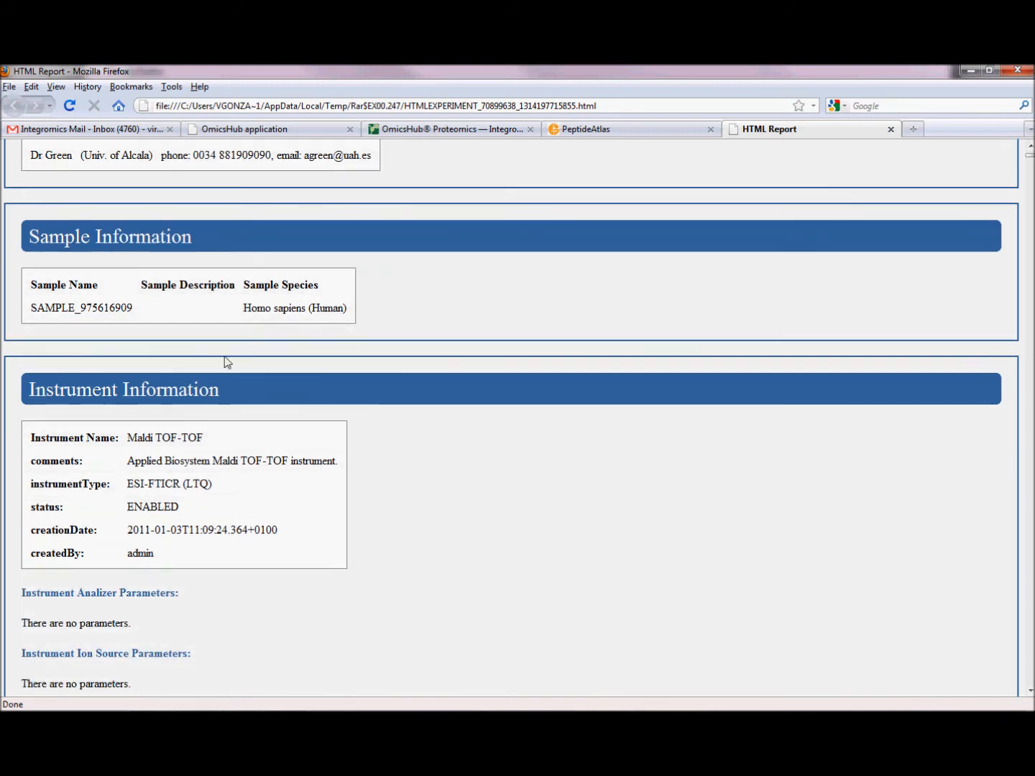
scroll(212, 470, "down", 2)
scroll(203, 411, "down", 3)
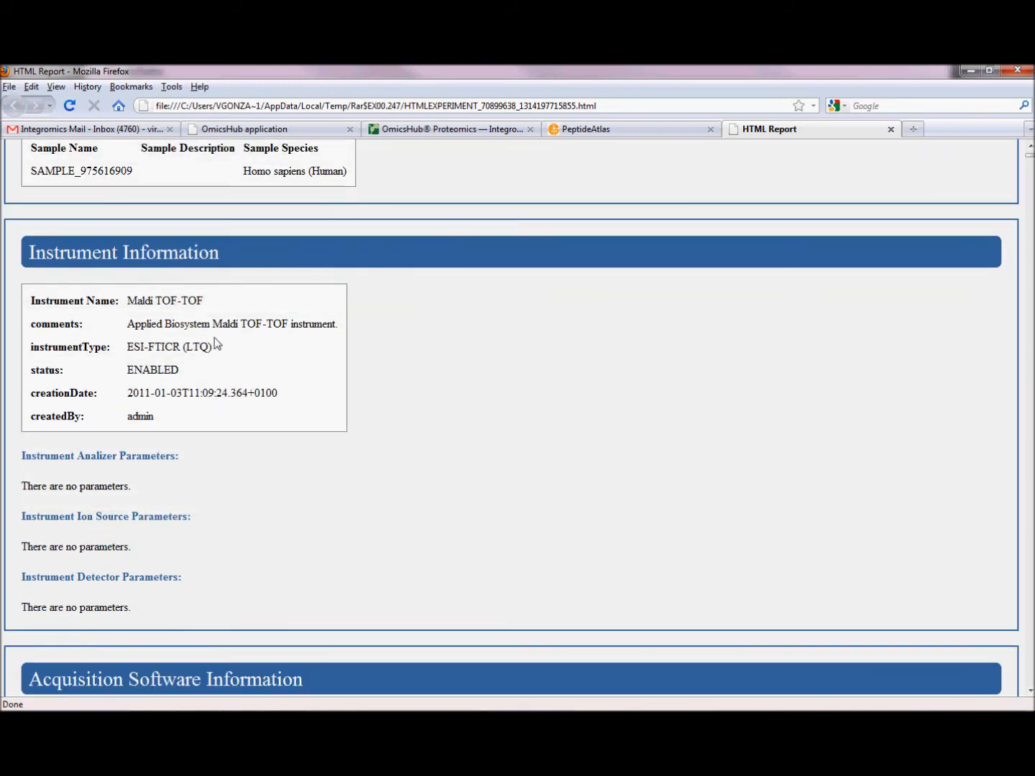
scroll(271, 284, "down", 4)
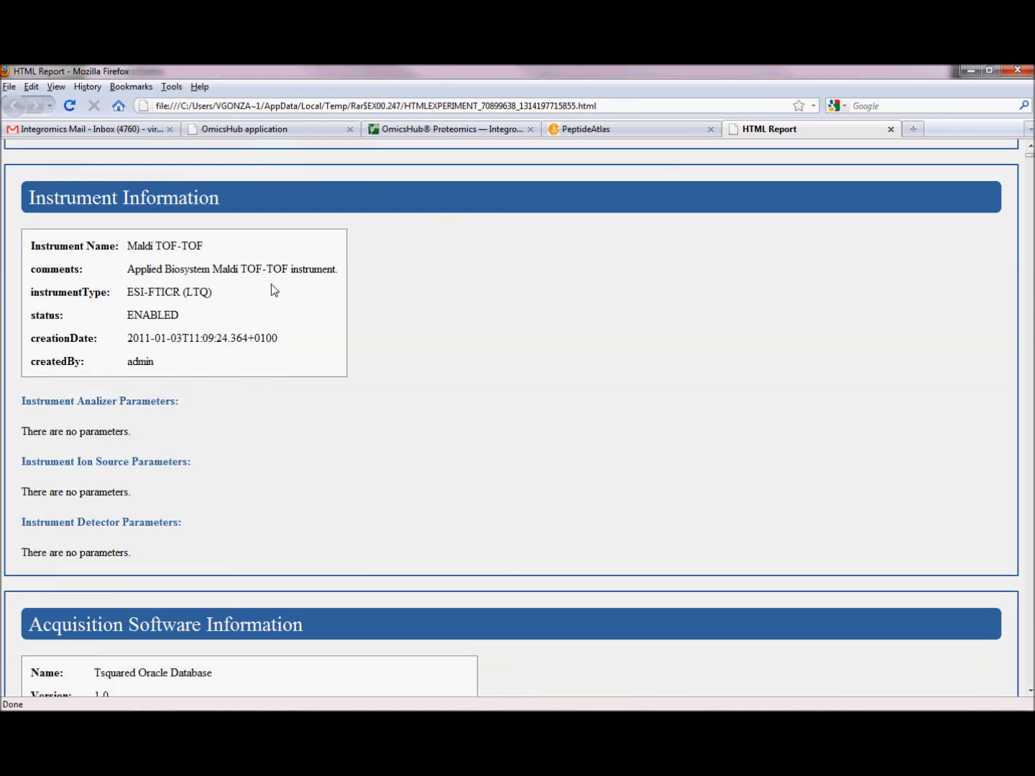
scroll(267, 334, "down", 5)
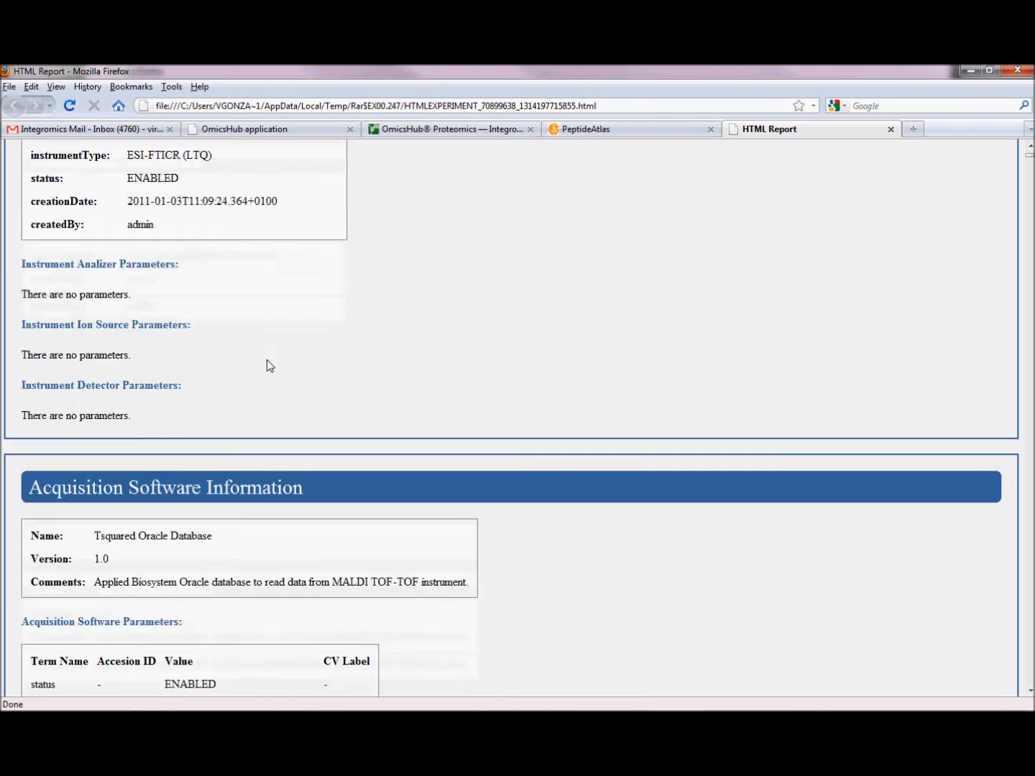
scroll(222, 455, "down", 10)
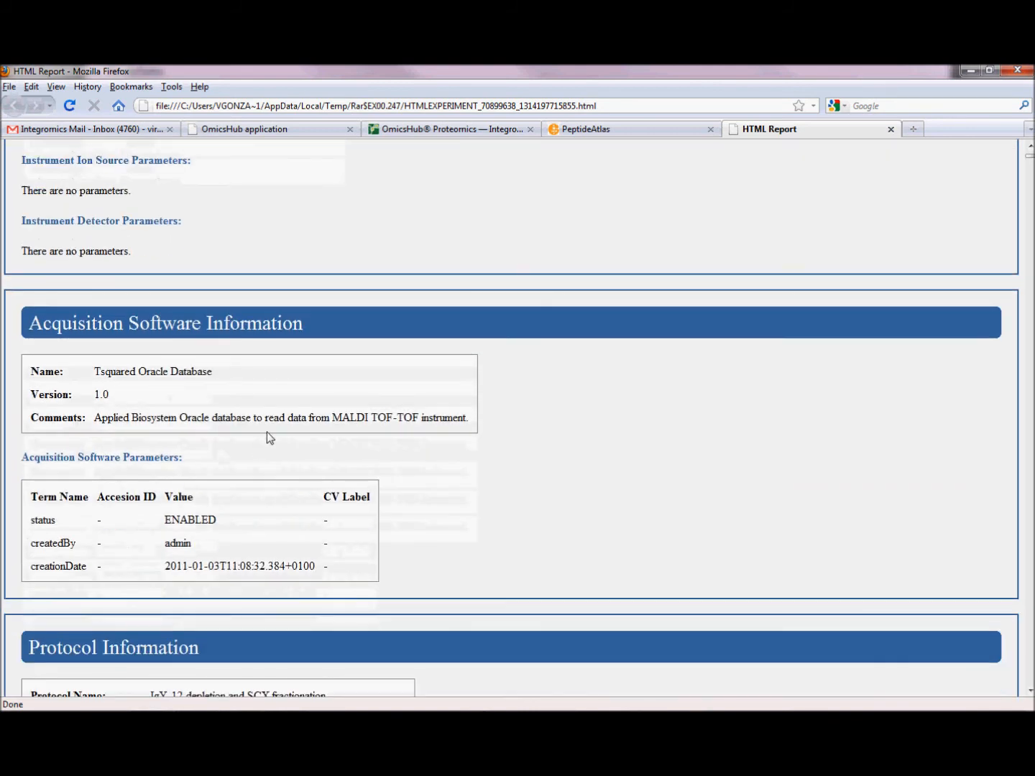
scroll(271, 422, "down", 8)
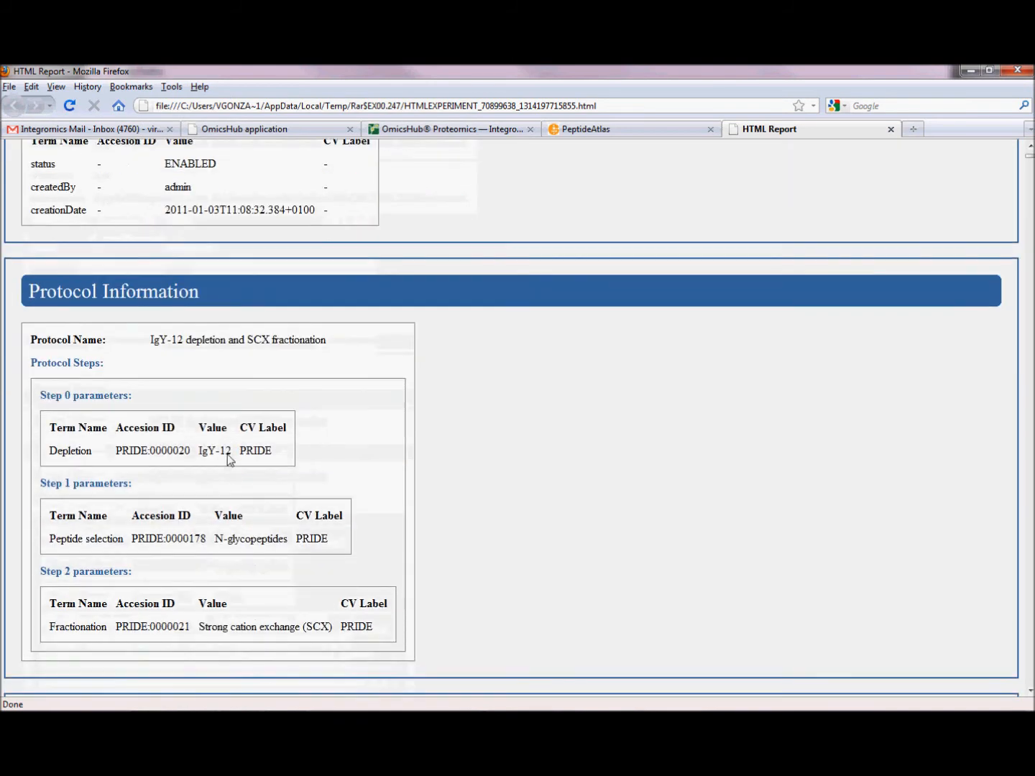
scroll(123, 420, "down", 1)
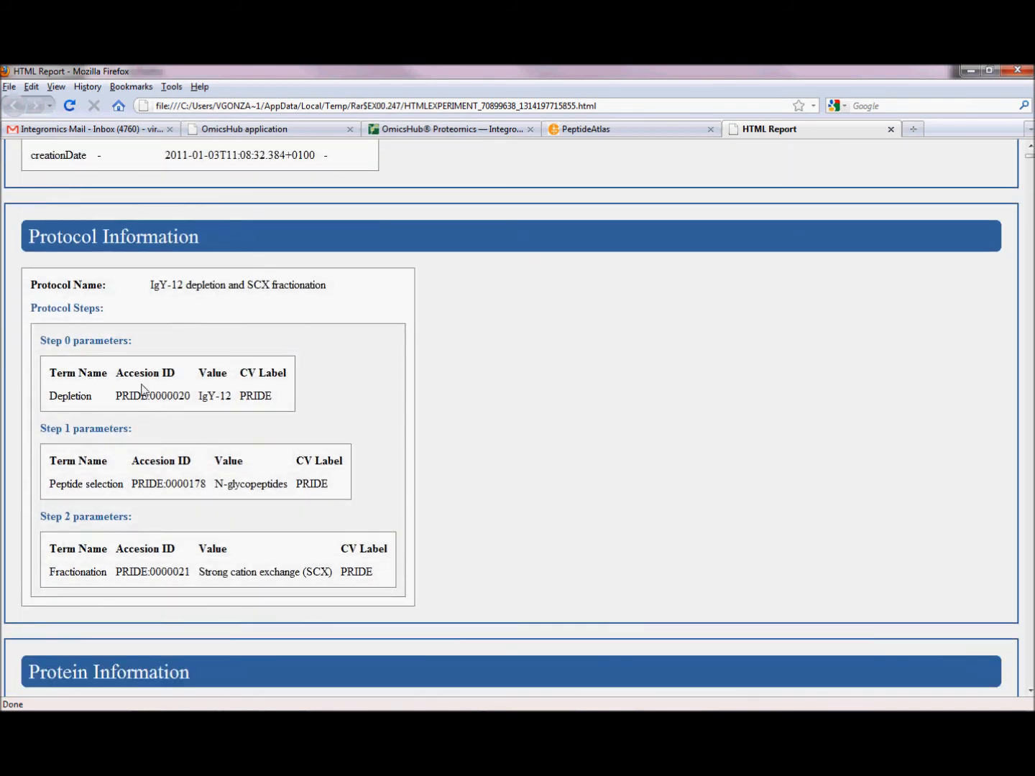
scroll(135, 417, "down", 4)
scroll(139, 396, "down", 8)
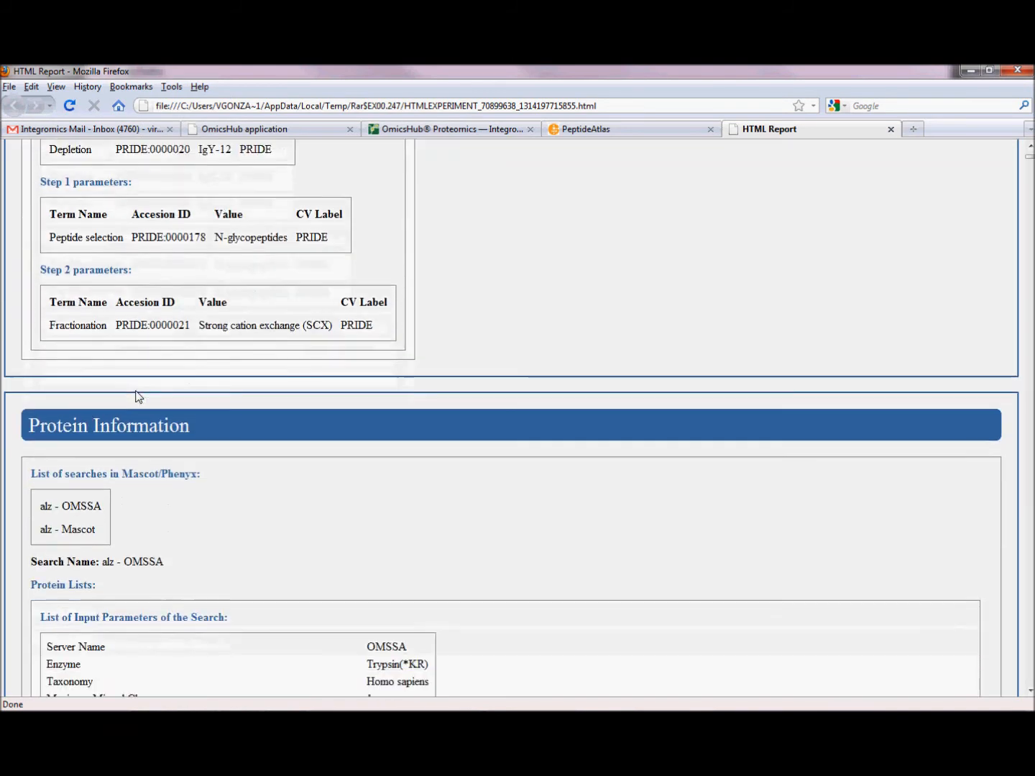
- Review the input parameters and the list of identified proteins for the alz - OMSSA search in the report
scroll(139, 397, "down", 4)
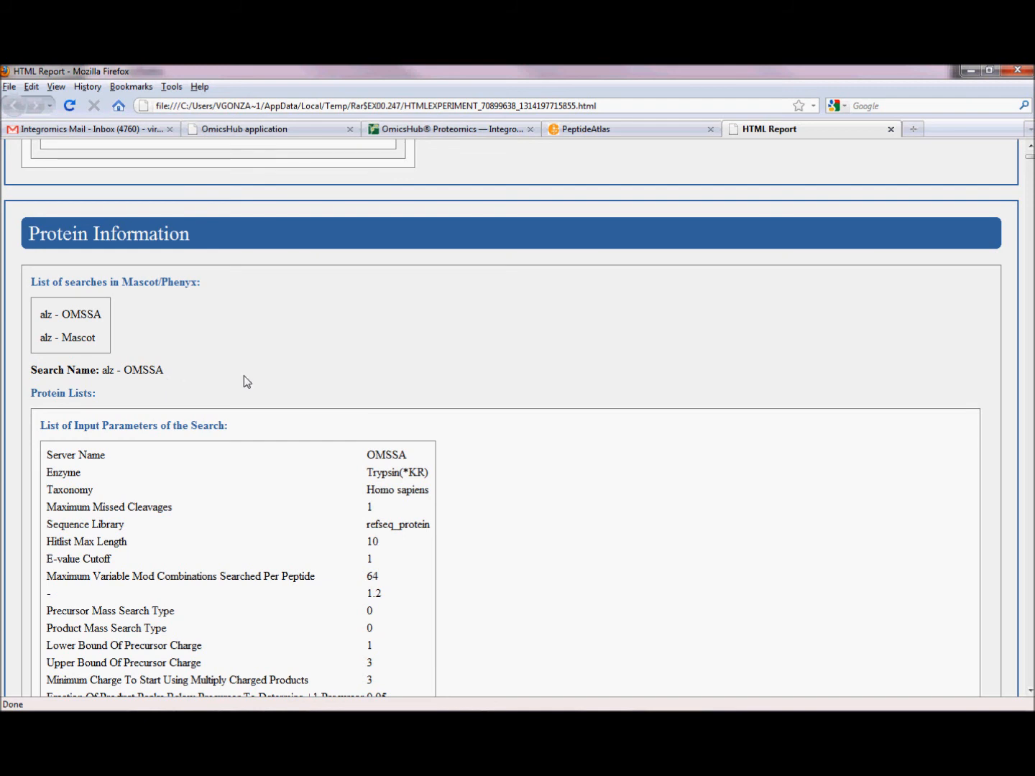
scroll(273, 551, "down", 1)
scroll(274, 550, "down", 4)
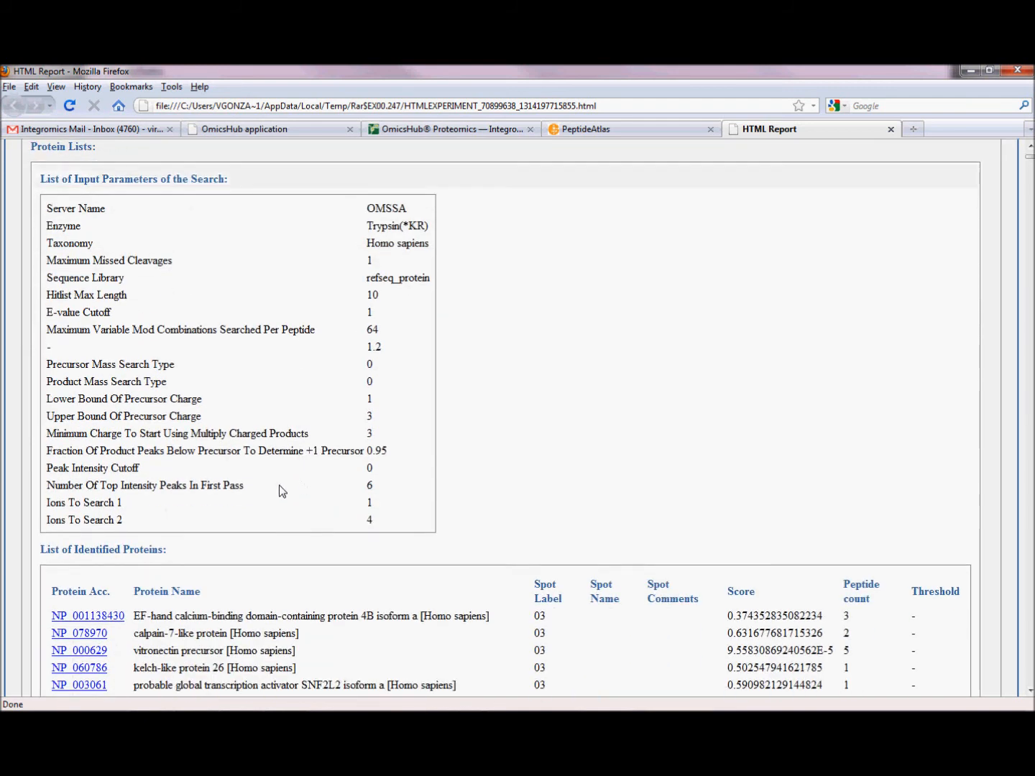
scroll(144, 553, "down", 5)
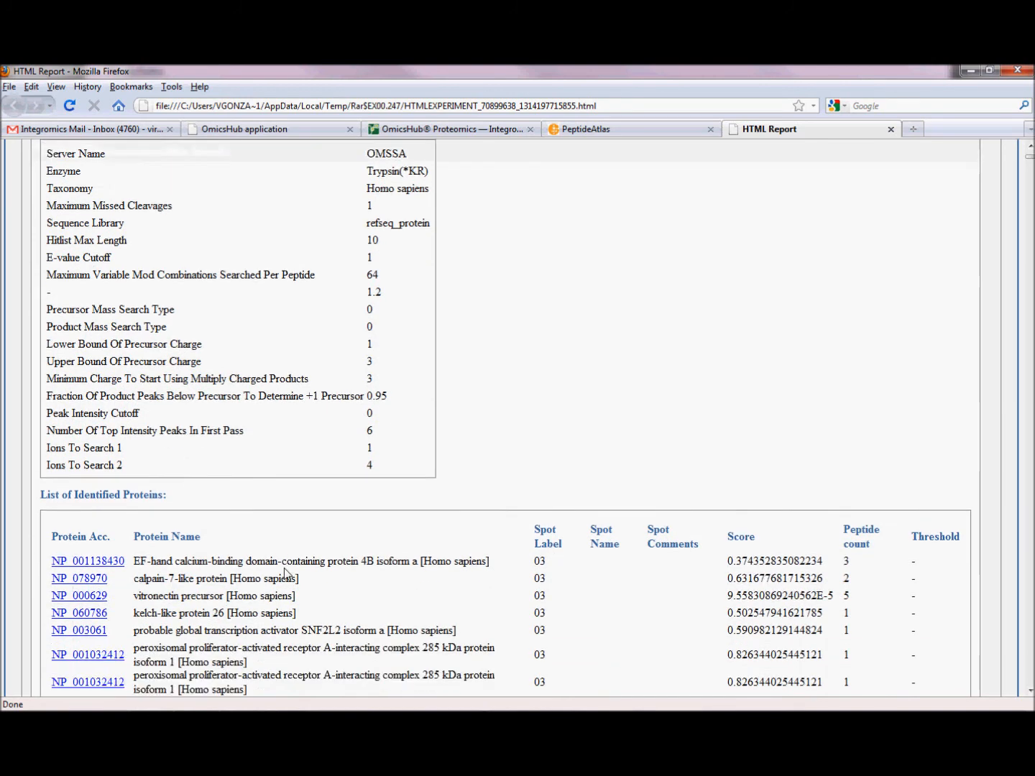
scroll(314, 496, "down", 2)
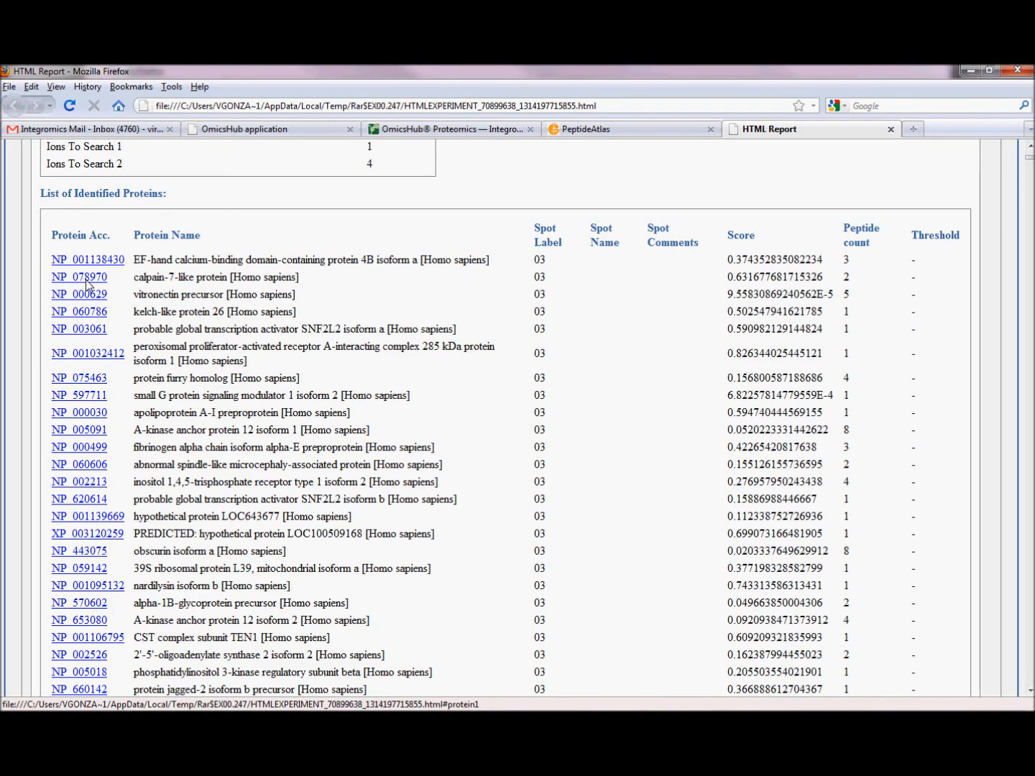
scroll(352, 378, "down", 3)
scroll(352, 378, "down", 12)
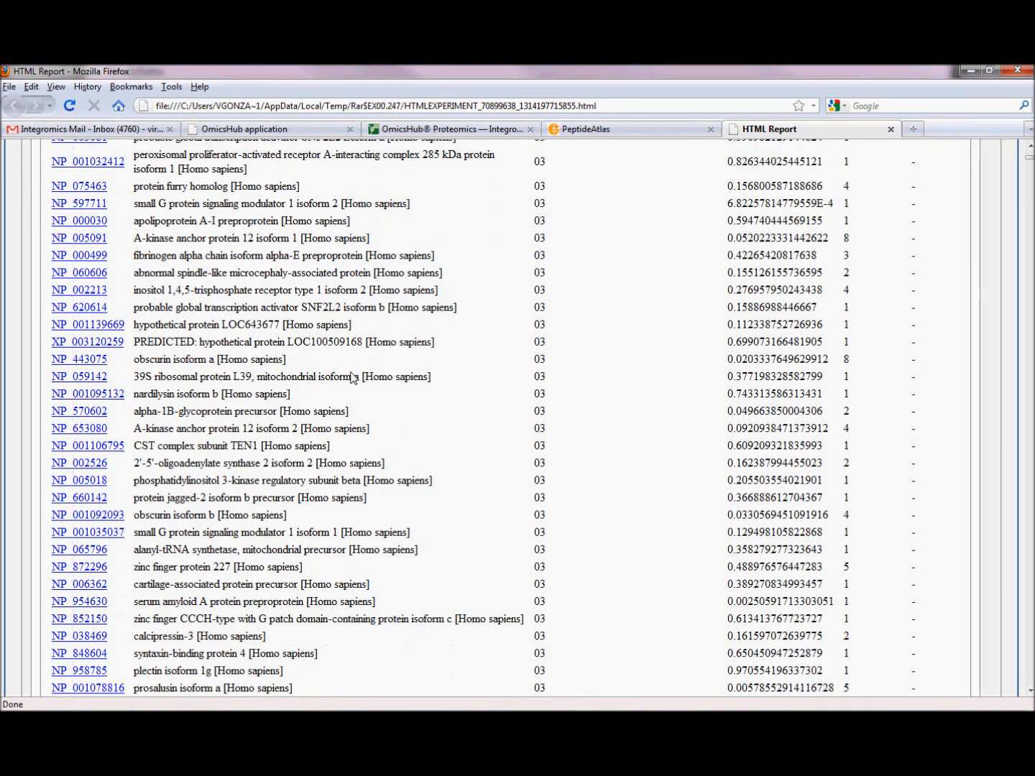
scroll(352, 386, "down", 1)
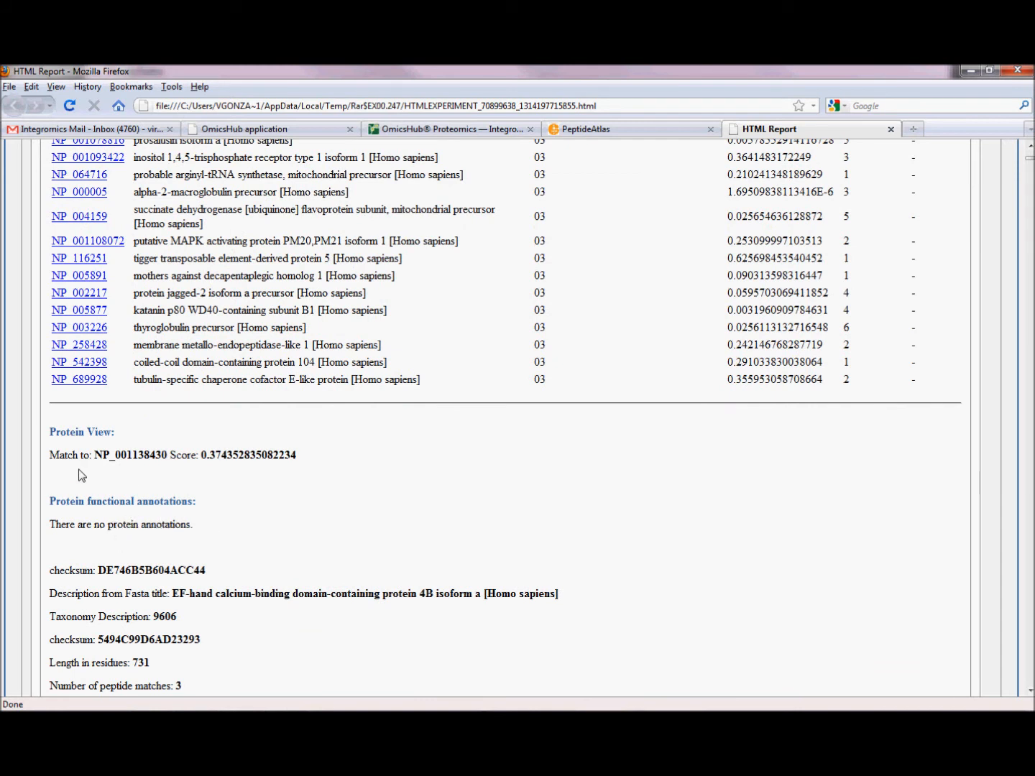
- Examine the protein view of NP_001138430, including its annotations, label free quantification, matched sequence and peptide table
scroll(165, 510, "down", 2)
scroll(176, 508, "down", 3)
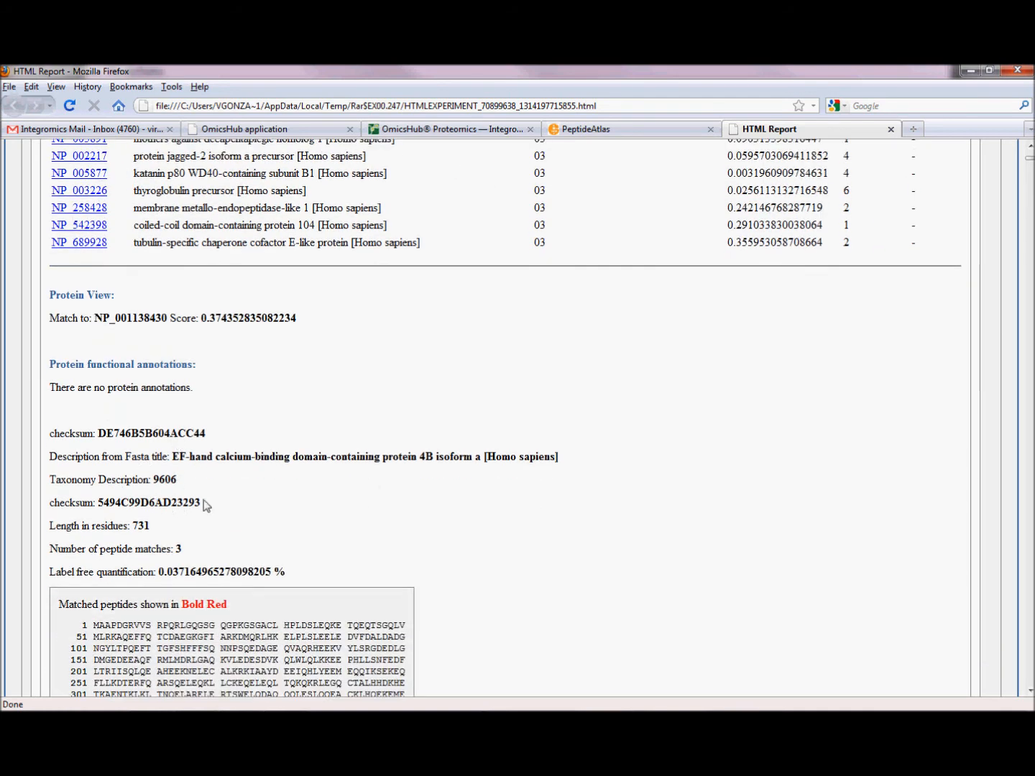
scroll(214, 487, "down", 5)
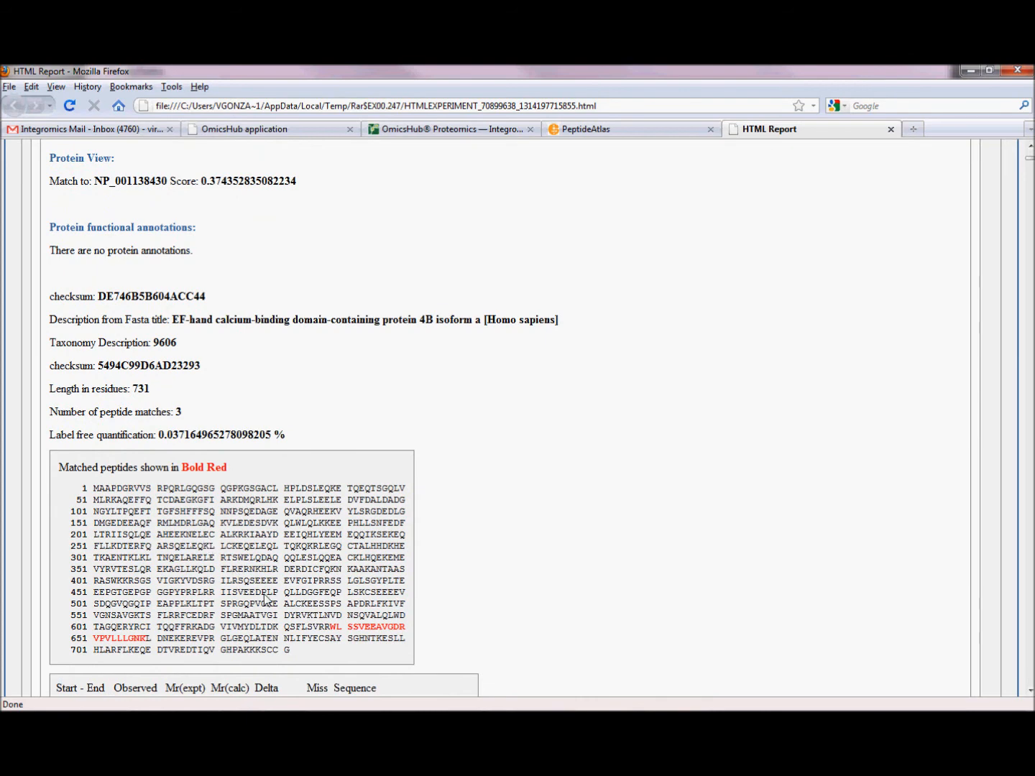
scroll(269, 601, "down", 2)
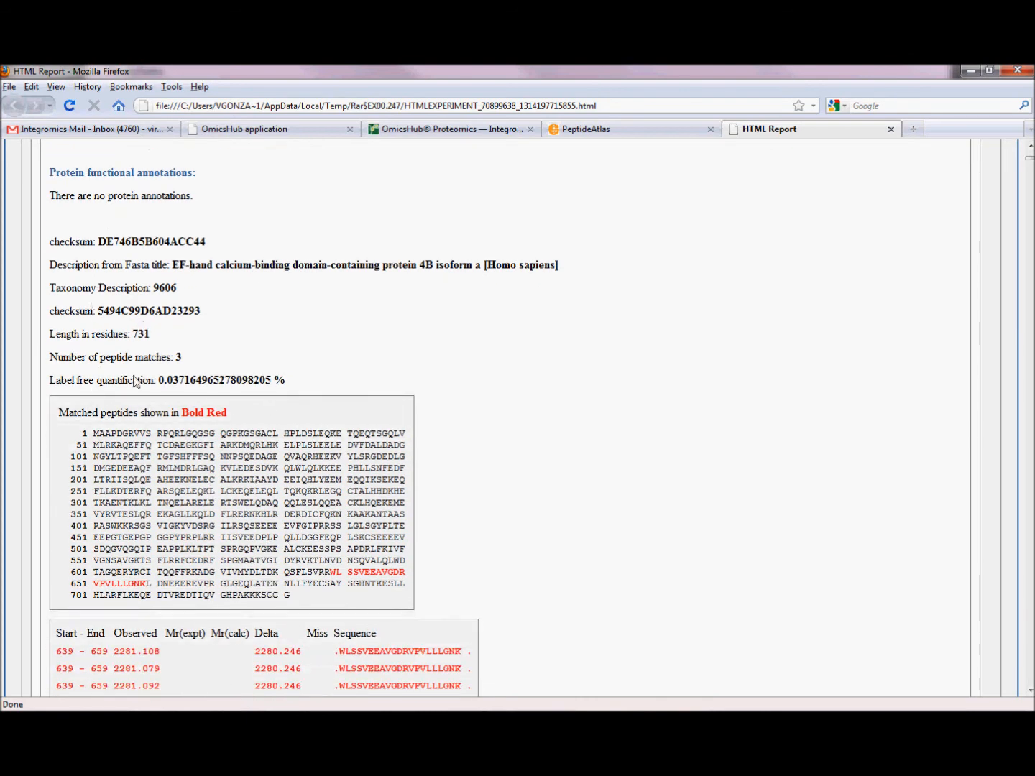
scroll(240, 584, "down", 4)
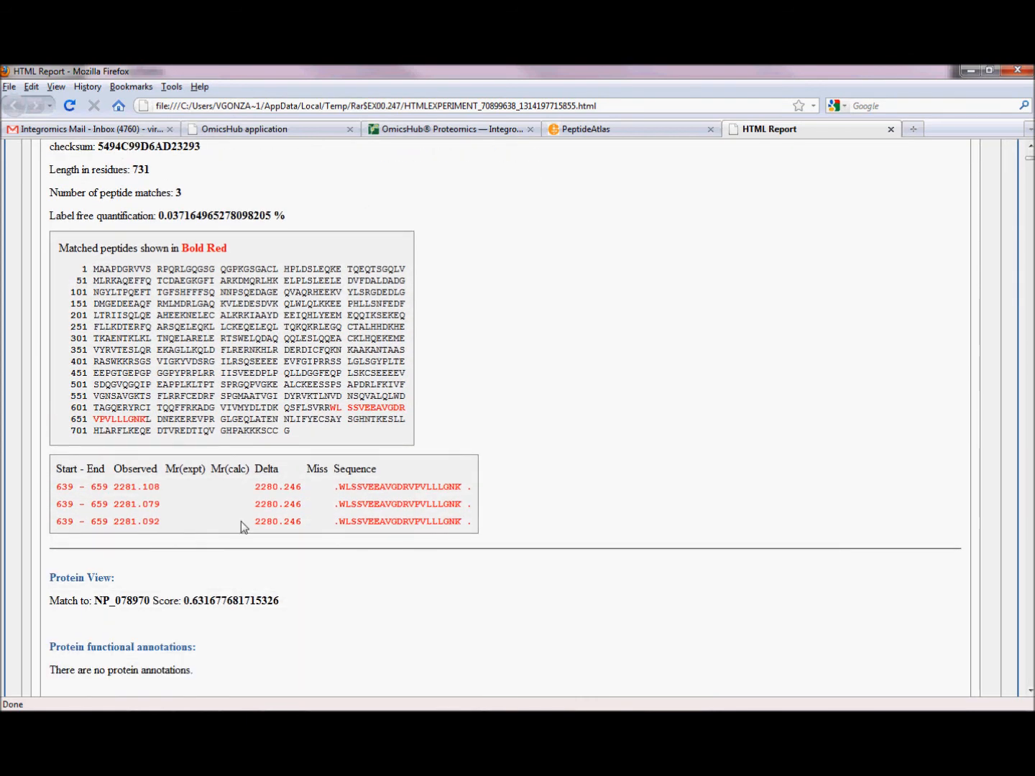
scroll(242, 575, "down", 4)
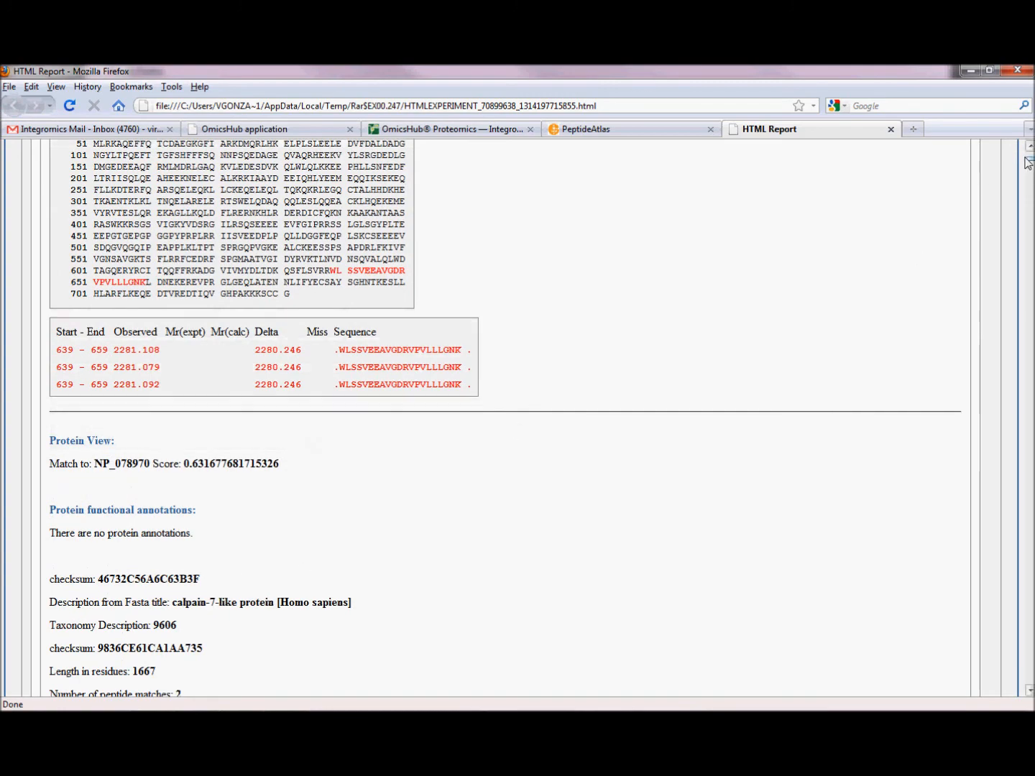
- Go to the alz - Mascot search in the report and review its input parameters
left_click_drag(1030, 164, 1031, 205)
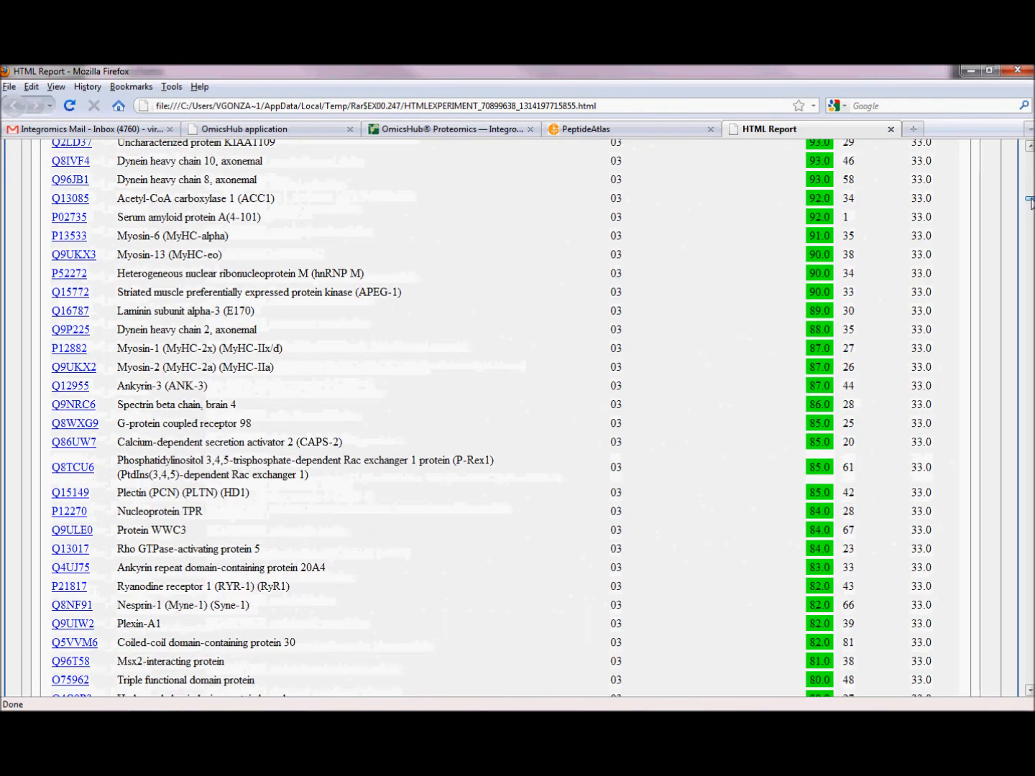
scroll(703, 252, "up", 15)
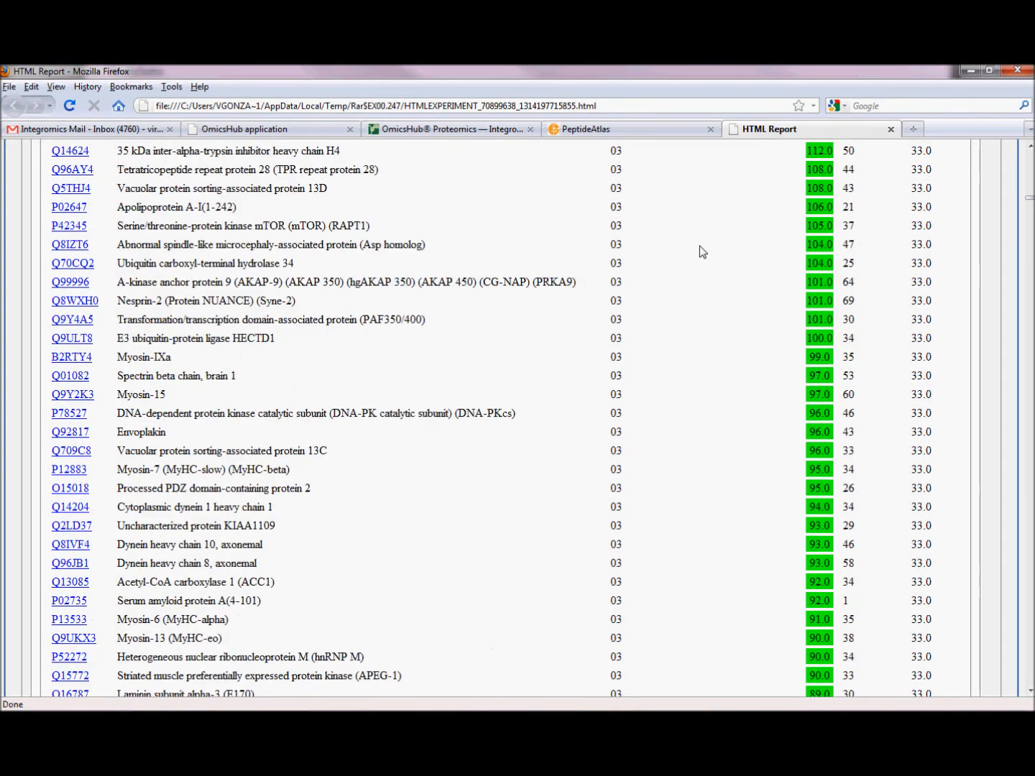
scroll(702, 252, "up", 12)
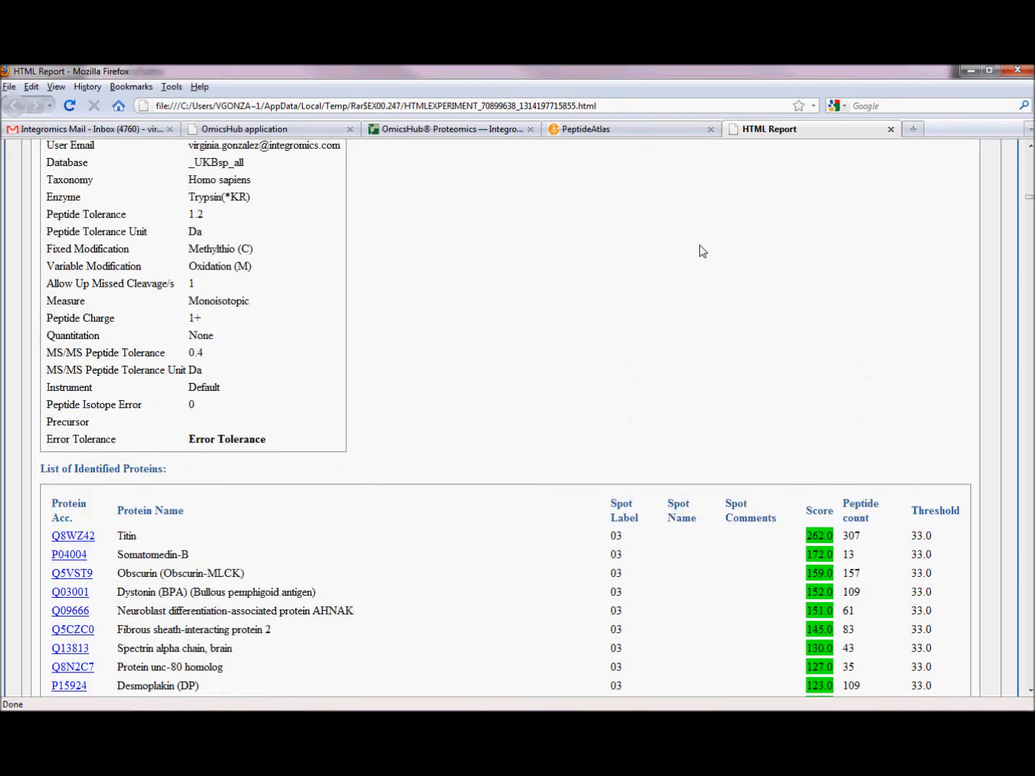
scroll(703, 252, "up", 7)
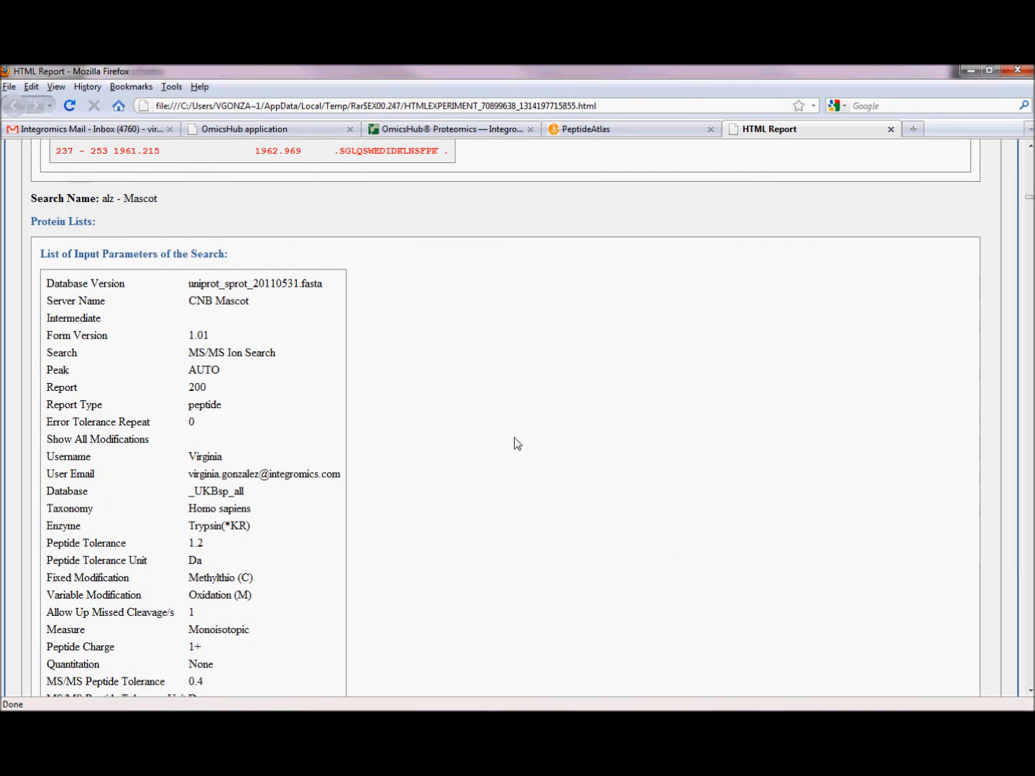
scroll(513, 443, "down", 7)
scroll(514, 444, "down", 4)
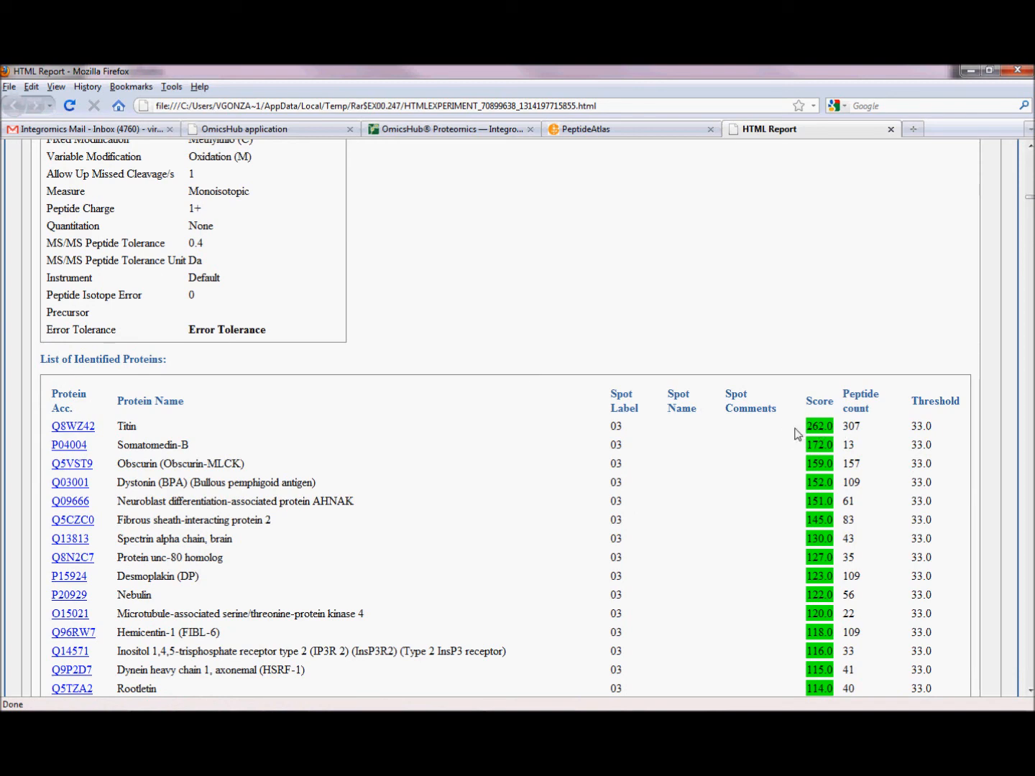
- Review the scores, peptide counts and thresholds in the Mascot list of identified proteins through to its end
scroll(812, 445, "down", 3)
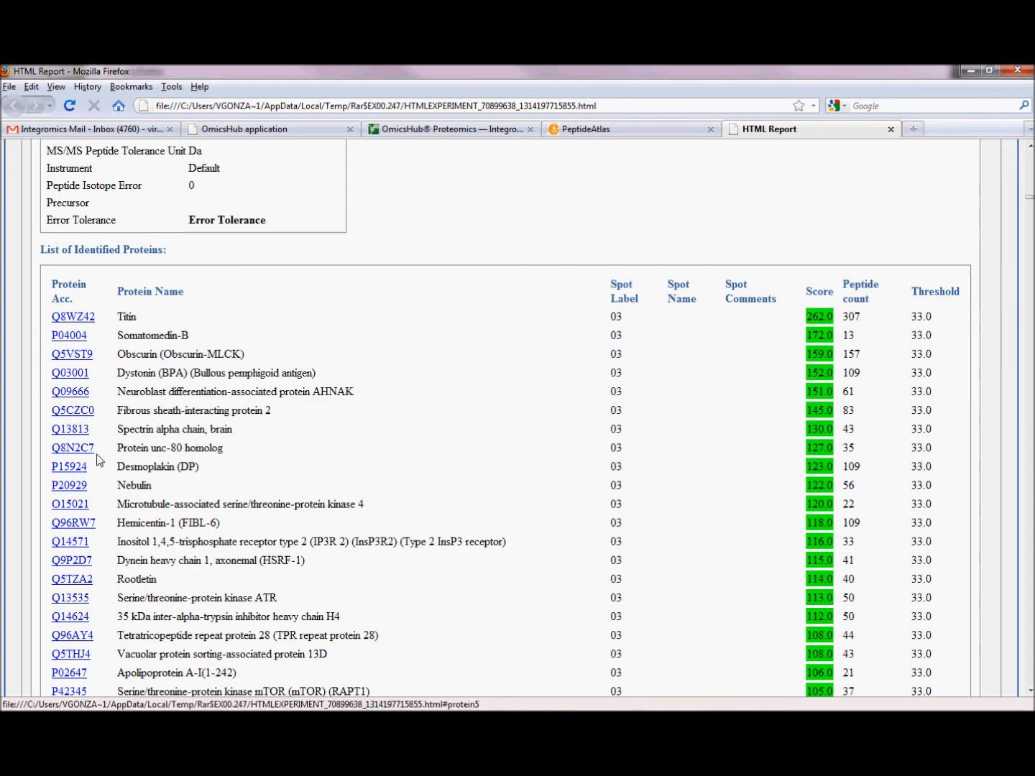
scroll(101, 460, "down", 3)
scroll(119, 527, "down", 2)
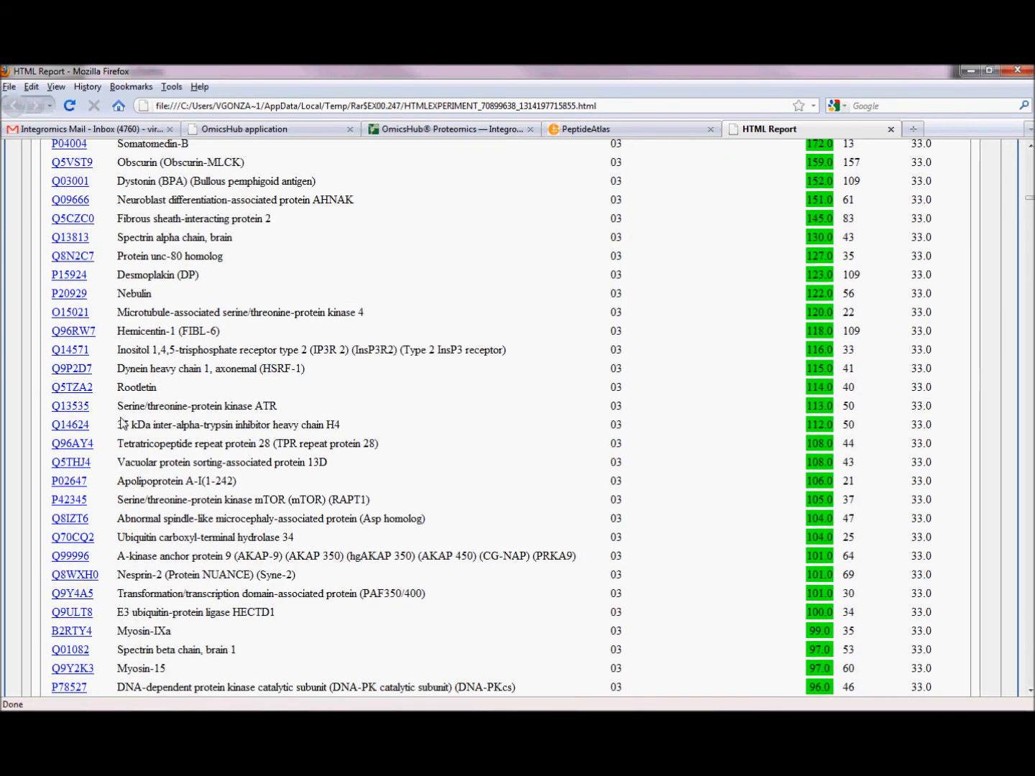
scroll(90, 536, "down", 4)
scroll(87, 535, "down", 4)
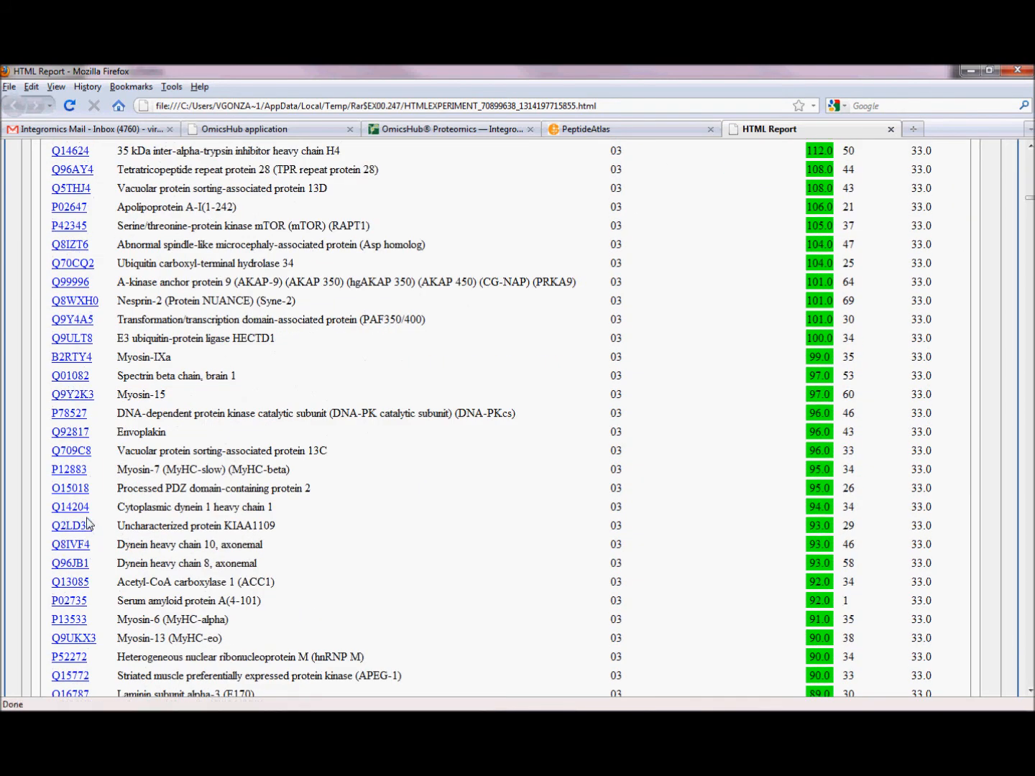
scroll(99, 527, "down", 10)
scroll(109, 519, "down", 20)
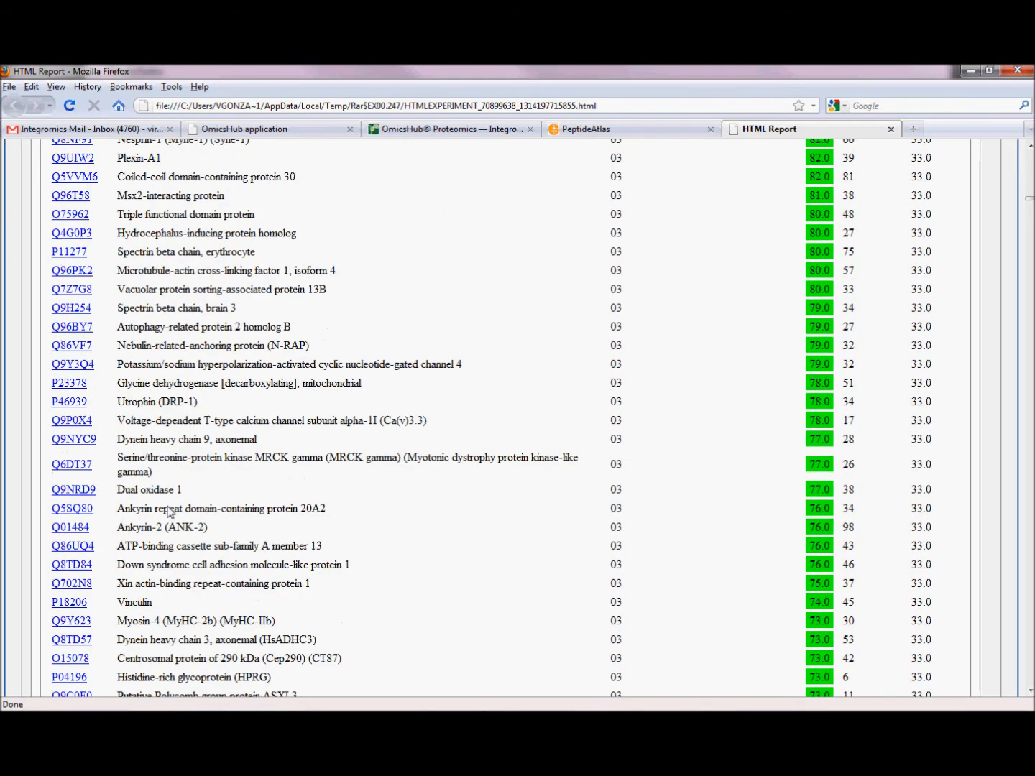
scroll(281, 457, "down", 20)
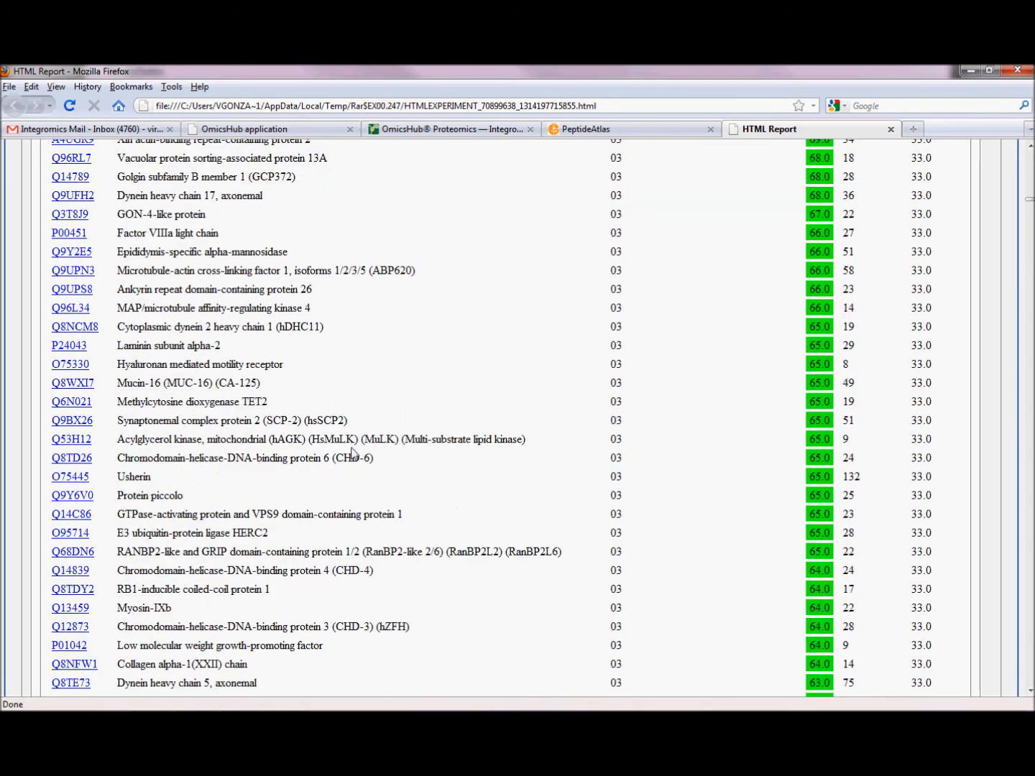
scroll(378, 462, "down", 11)
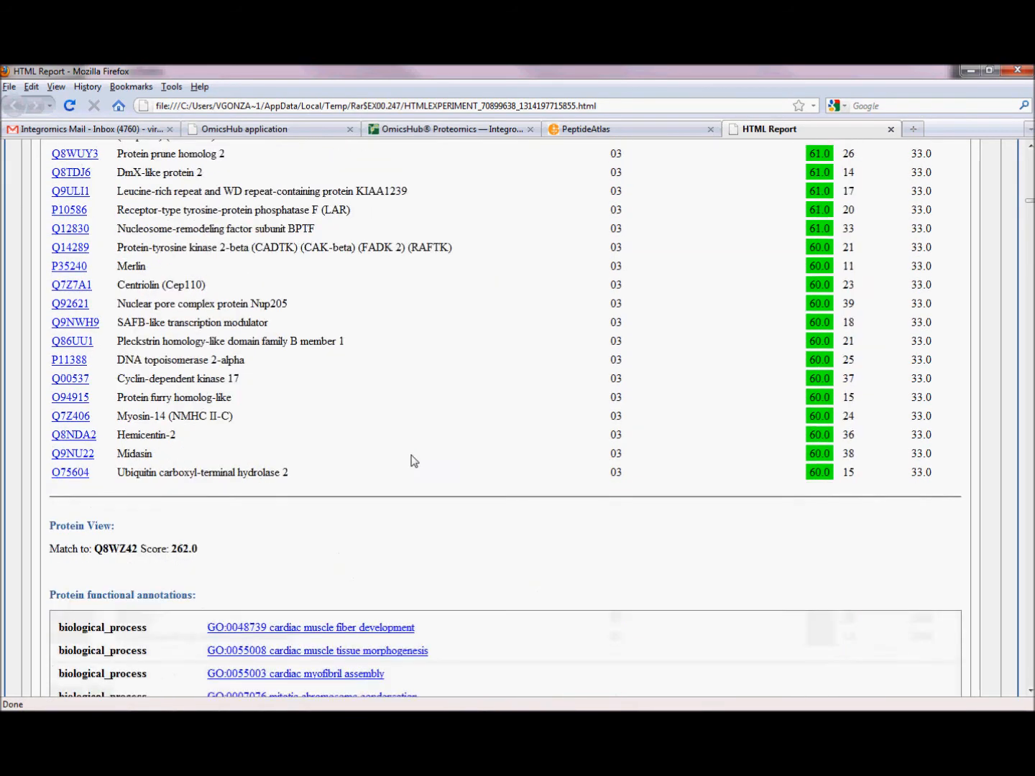
- Examine the functional annotations and comments of the Titin protein, Q8WZ42, down to its description
left_click(1032, 232)
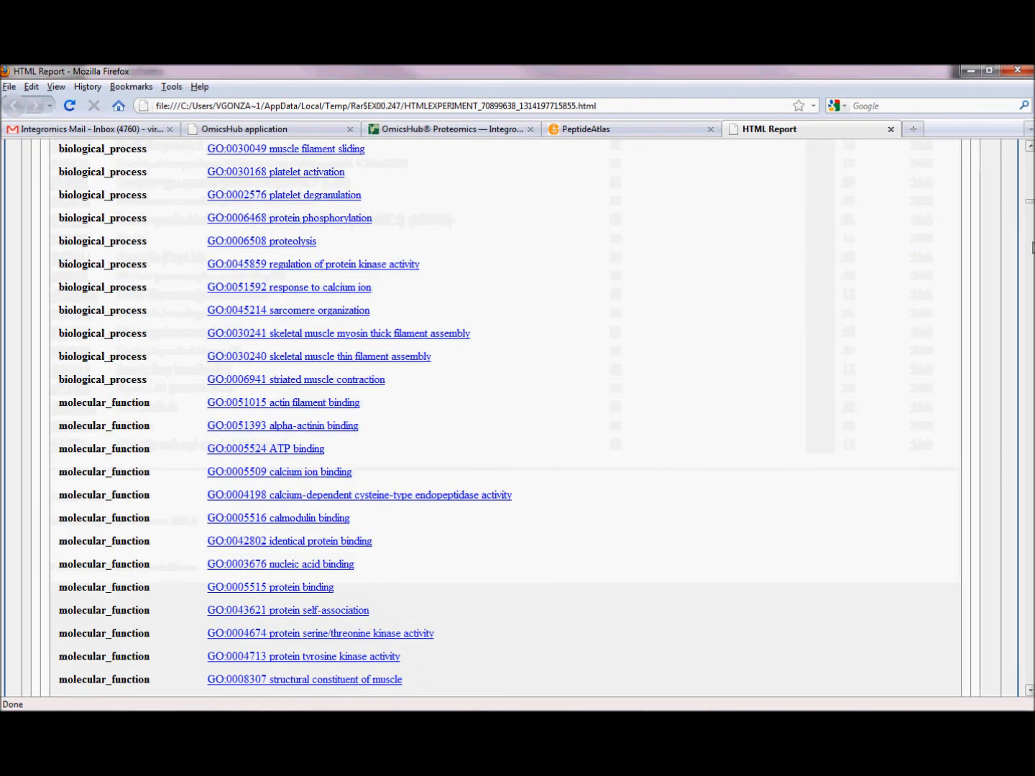
left_click(1032, 251)
left_click(1029, 268)
left_click(1029, 268)
left_click(1030, 269)
left_click(1030, 268)
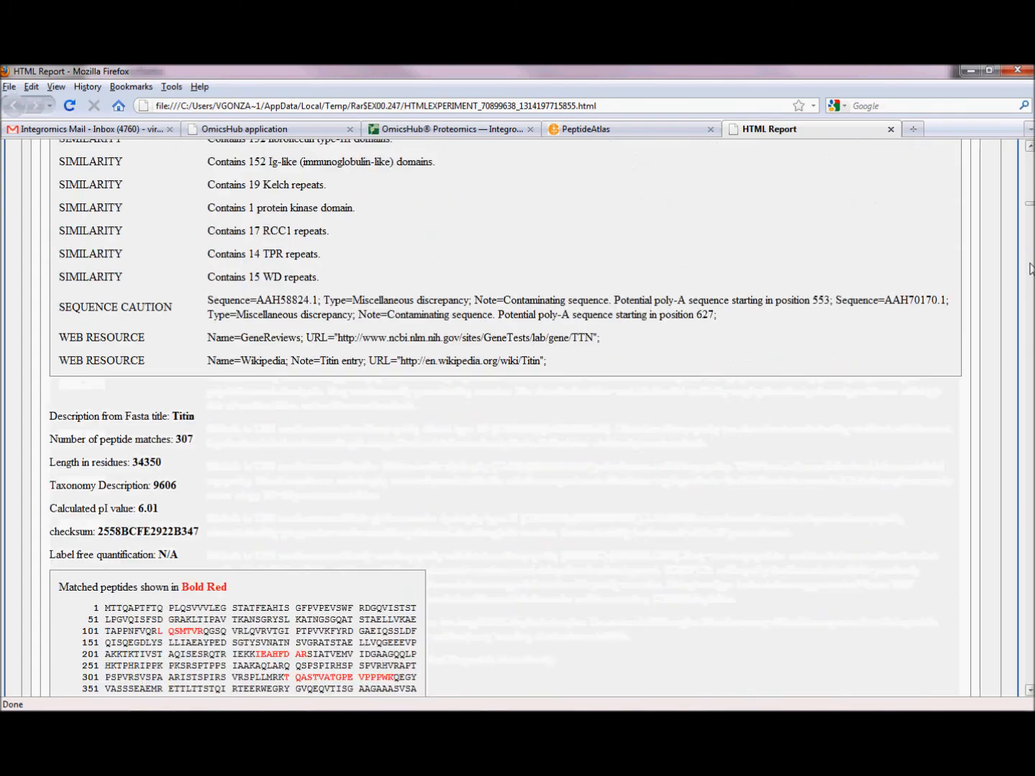
- Look through Titin's matched sequence and peptide table, continuing into the entry for protein P04004
left_click(1031, 305)
left_click(1031, 306)
left_click(1030, 308)
left_click(1032, 309)
left_click(1031, 308)
left_click(1032, 309)
left_click(1031, 309)
left_click(1032, 309)
left_click(1031, 309)
left_click(1032, 309)
left_click(1032, 309)
left_click(1031, 309)
left_click(1031, 309)
left_click(1031, 309)
left_click(1031, 309)
left_click(1032, 309)
left_click(1032, 309)
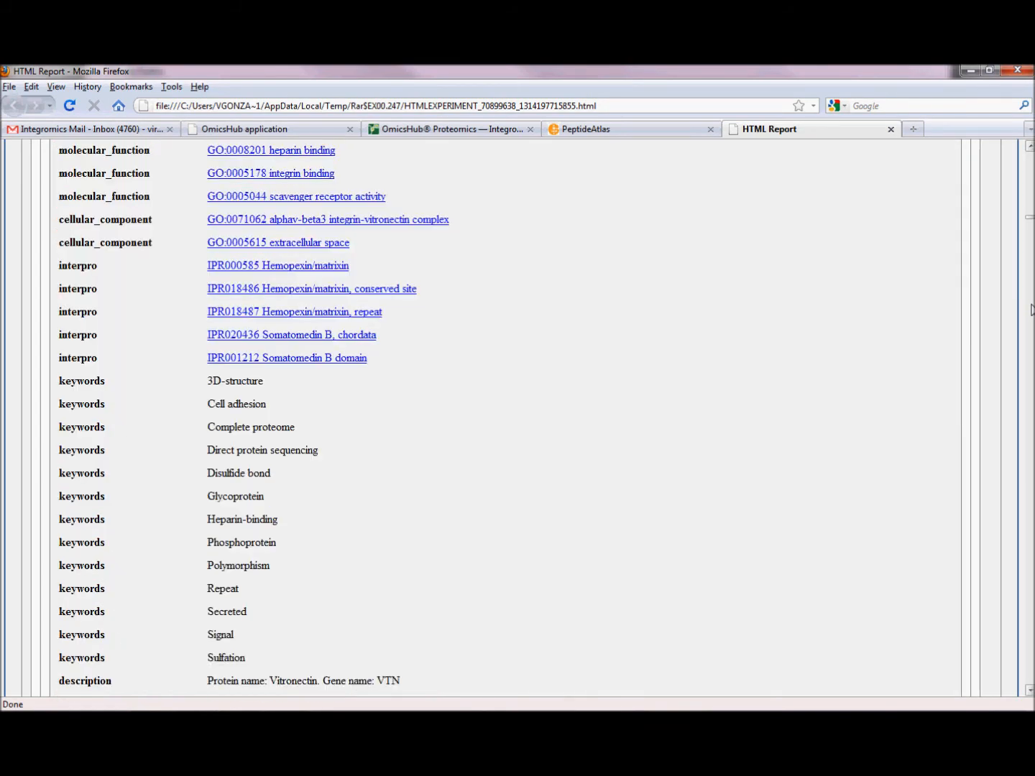
- Examine the functional annotations of protein P04004, from its biological processes through its keywords and comments
left_click(1031, 203)
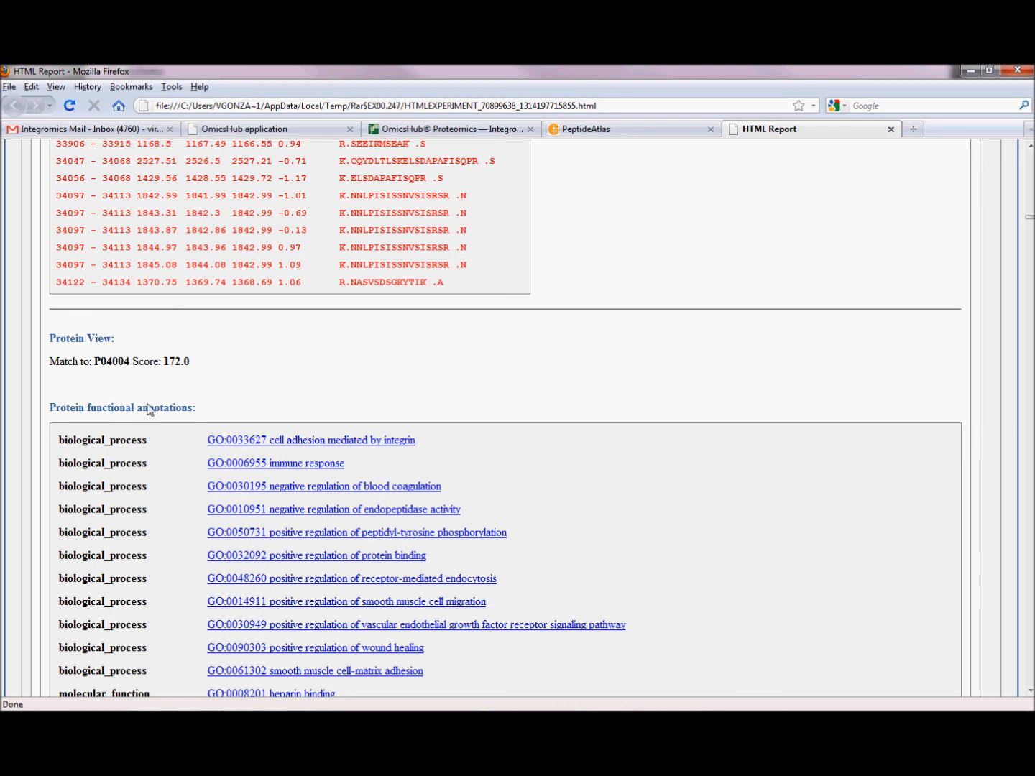
scroll(191, 439, "down", 4)
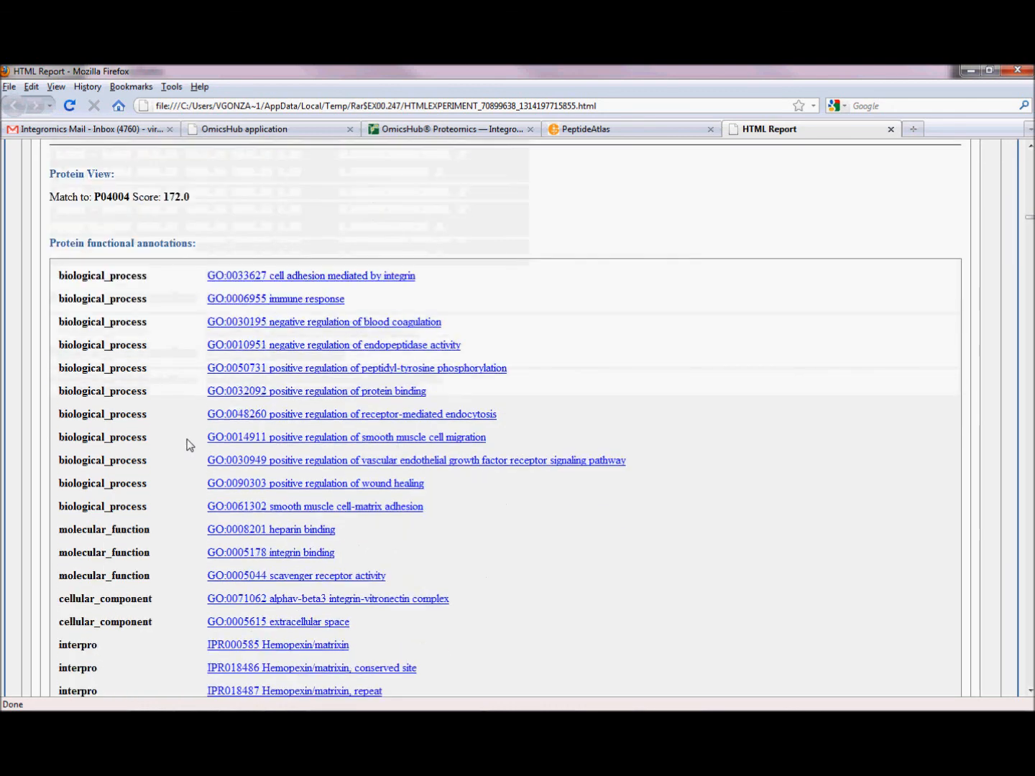
scroll(188, 443, "down", 10)
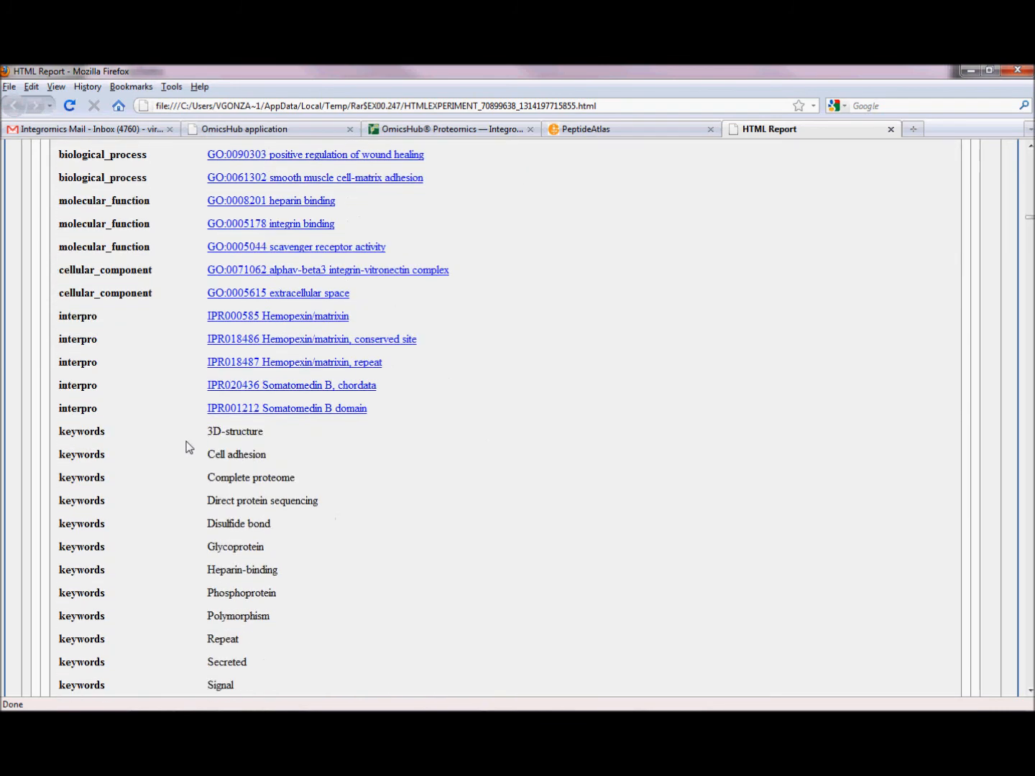
scroll(188, 445, "down", 7)
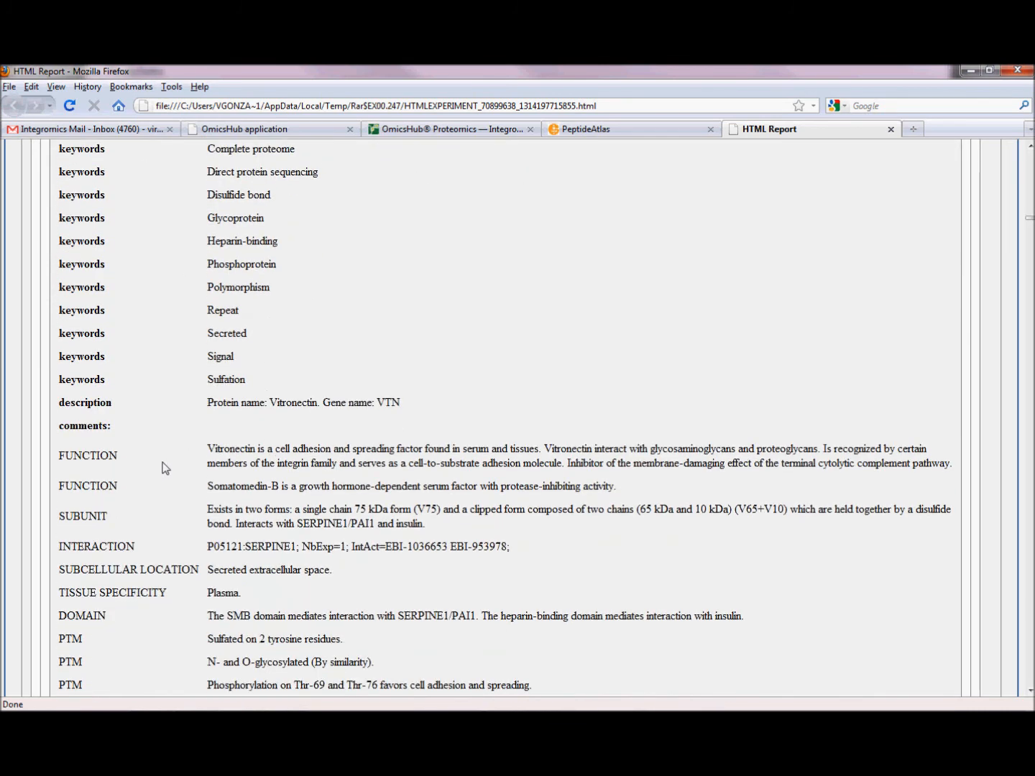
scroll(196, 445, "down", 3)
scroll(175, 464, "down", 4)
scroll(230, 465, "down", 4)
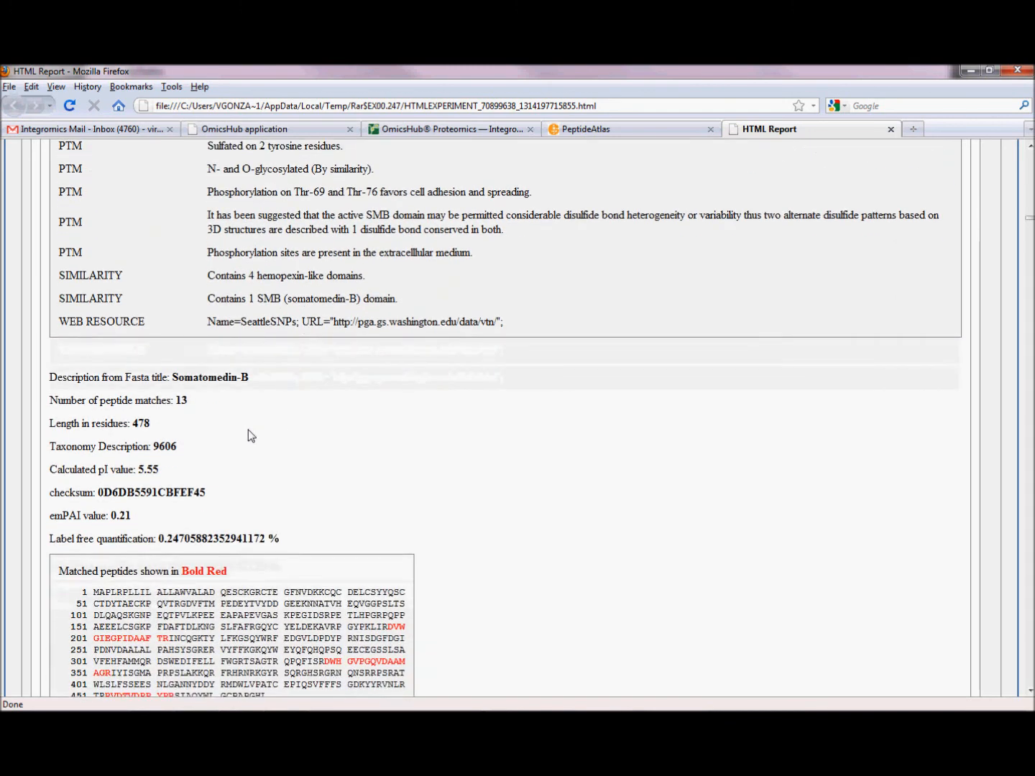
- Examine the description, quantification values, matched sequence and peptide table of Somatomedin-B
scroll(172, 485, "down", 1)
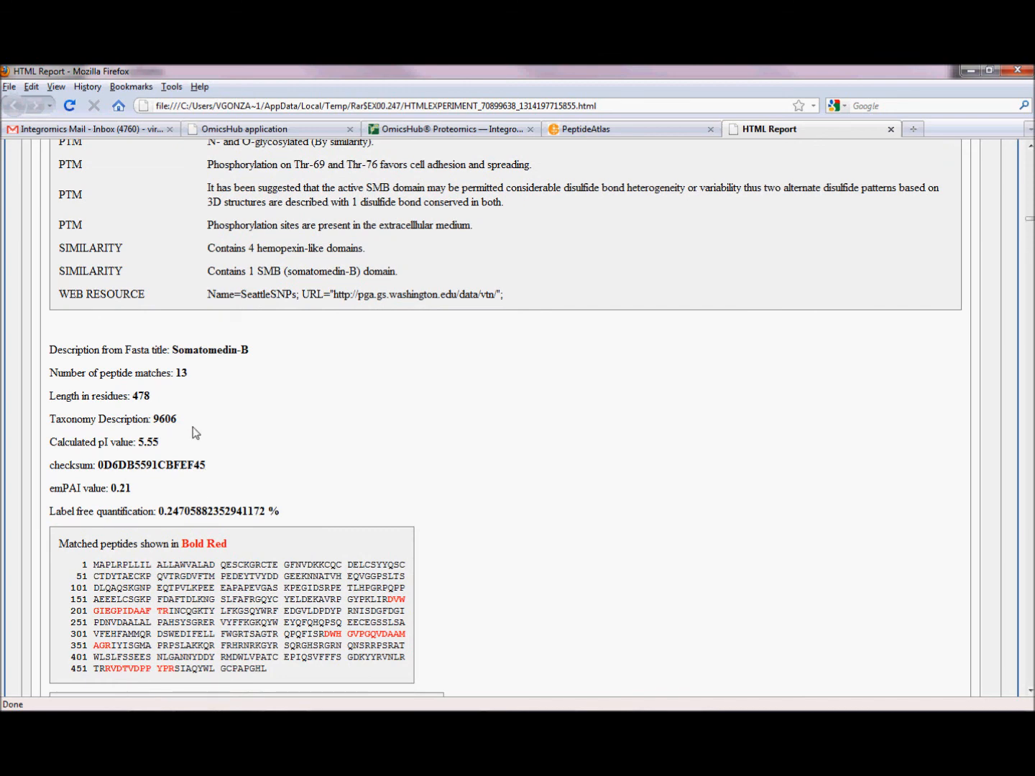
scroll(179, 507, "down", 3)
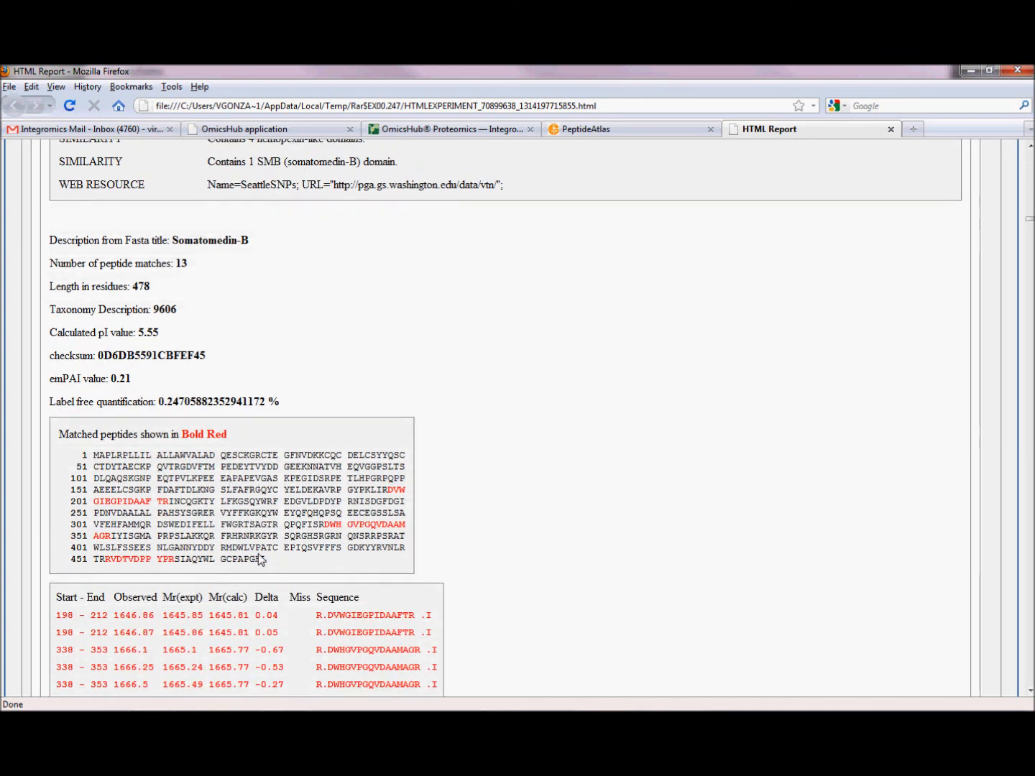
scroll(293, 542, "down", 3)
scroll(291, 500, "down", 4)
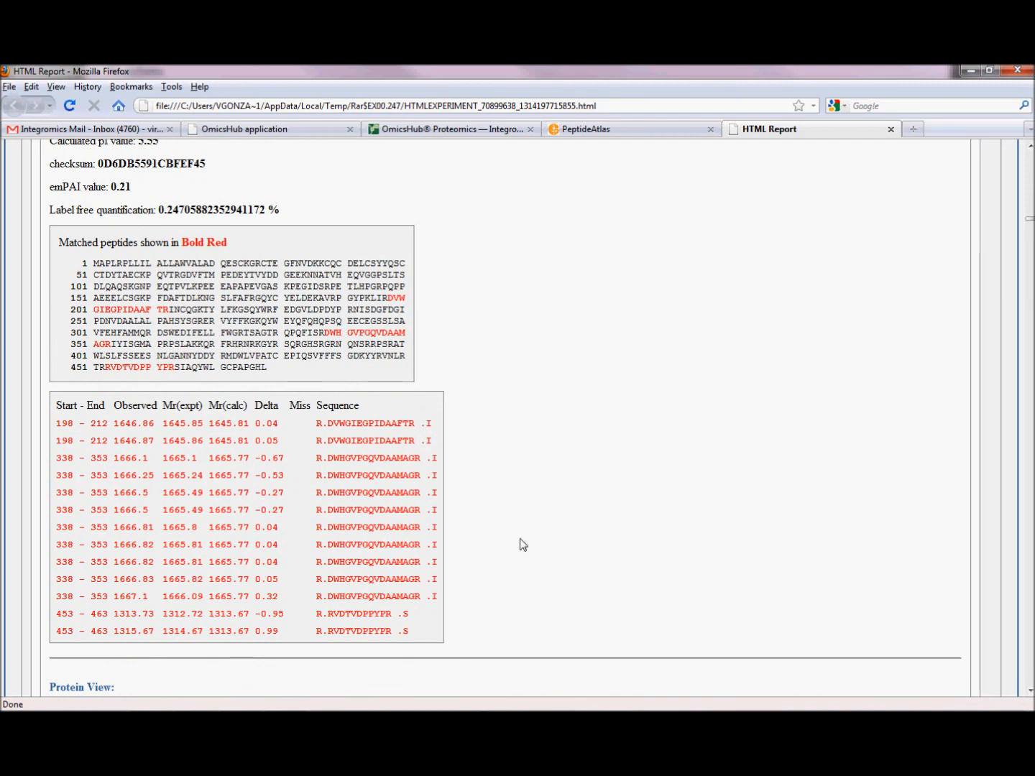
scroll(544, 545, "down", 4)
scroll(288, 612, "down", 4)
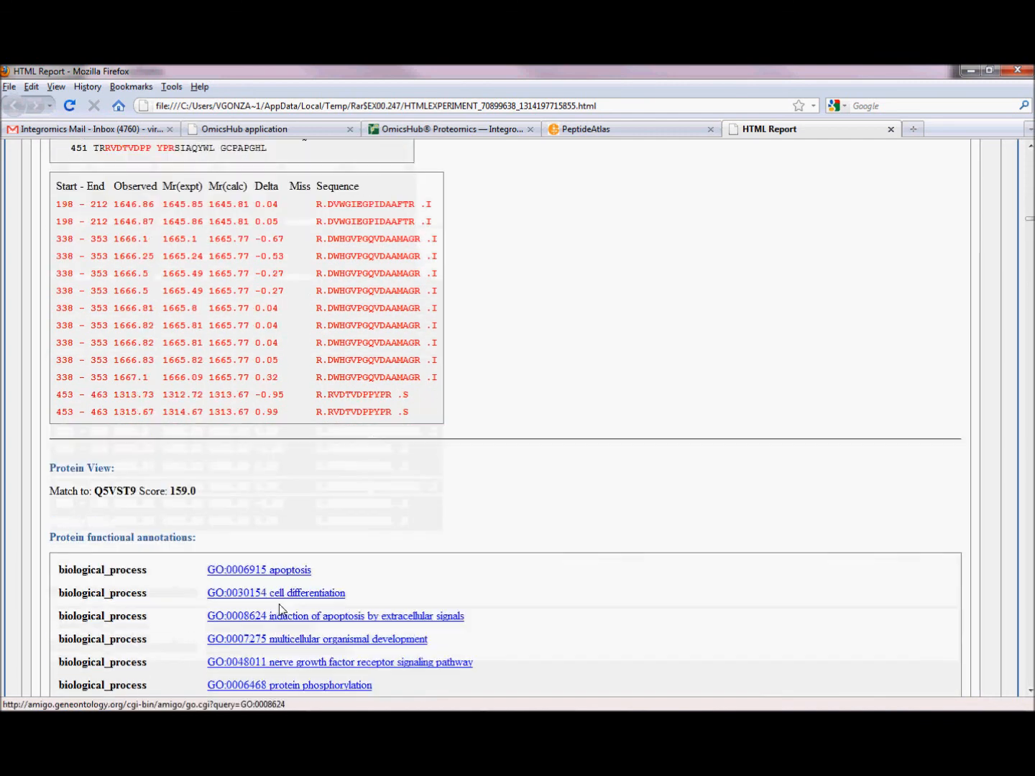
- Look over the functional annotations of protein Q5VST9 and minimize the report window
scroll(326, 549, "down", 1)
scroll(327, 549, "down", 3)
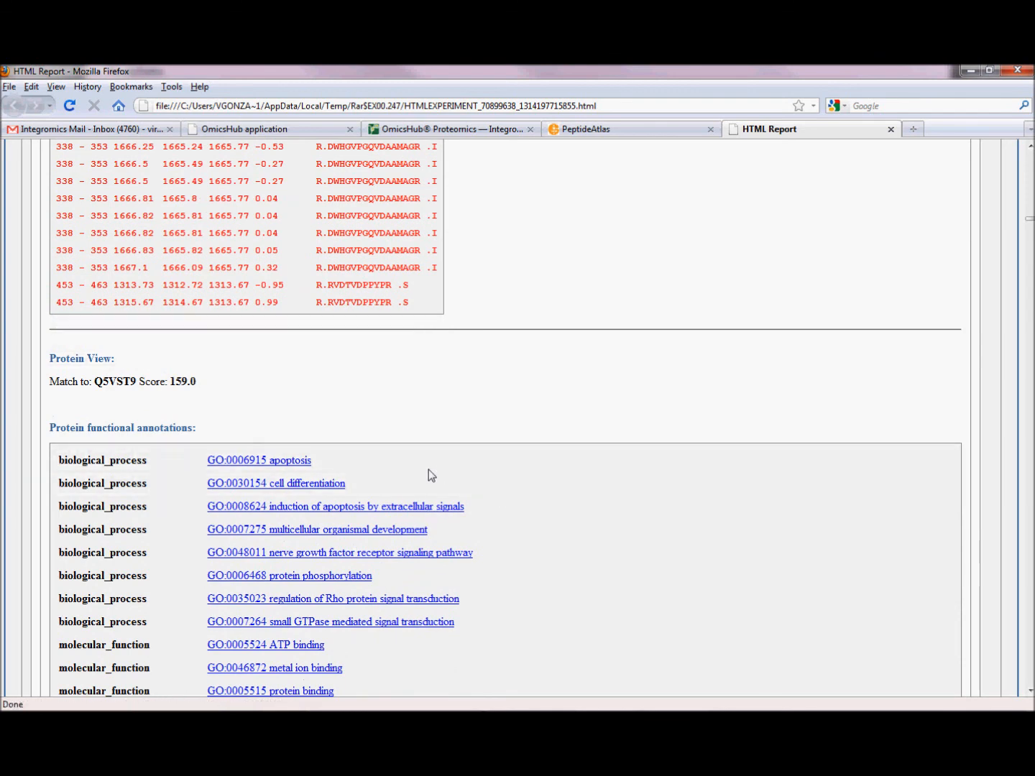
scroll(428, 469, "down", 2)
scroll(602, 439, "down", 9)
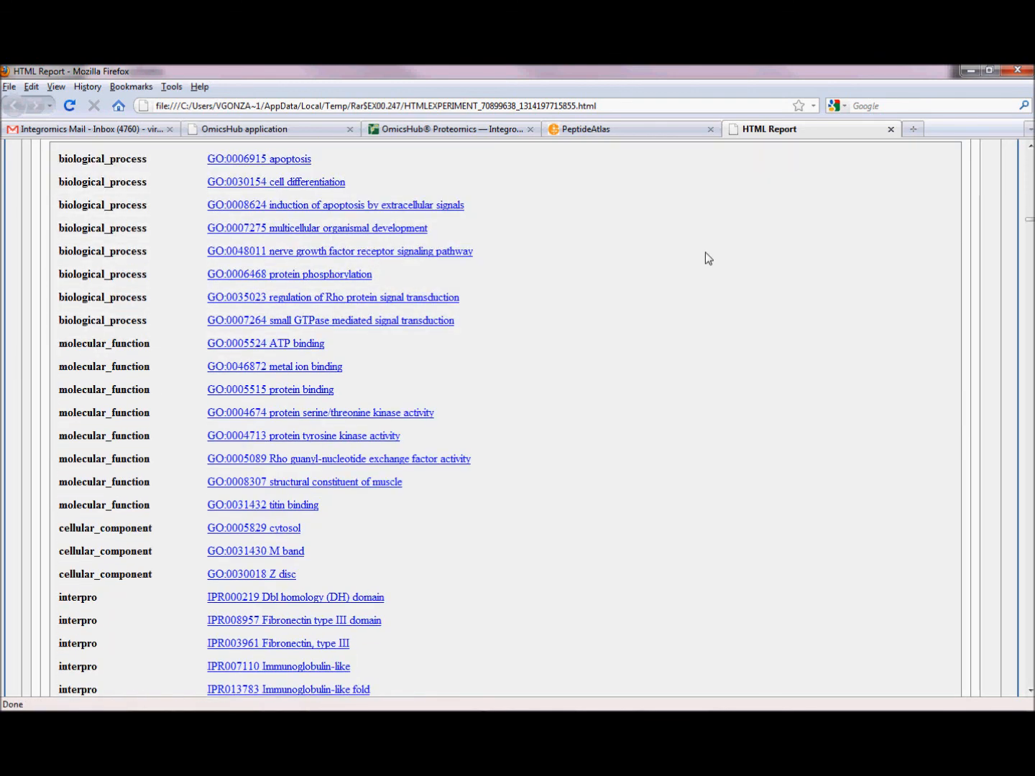
left_click(972, 71)
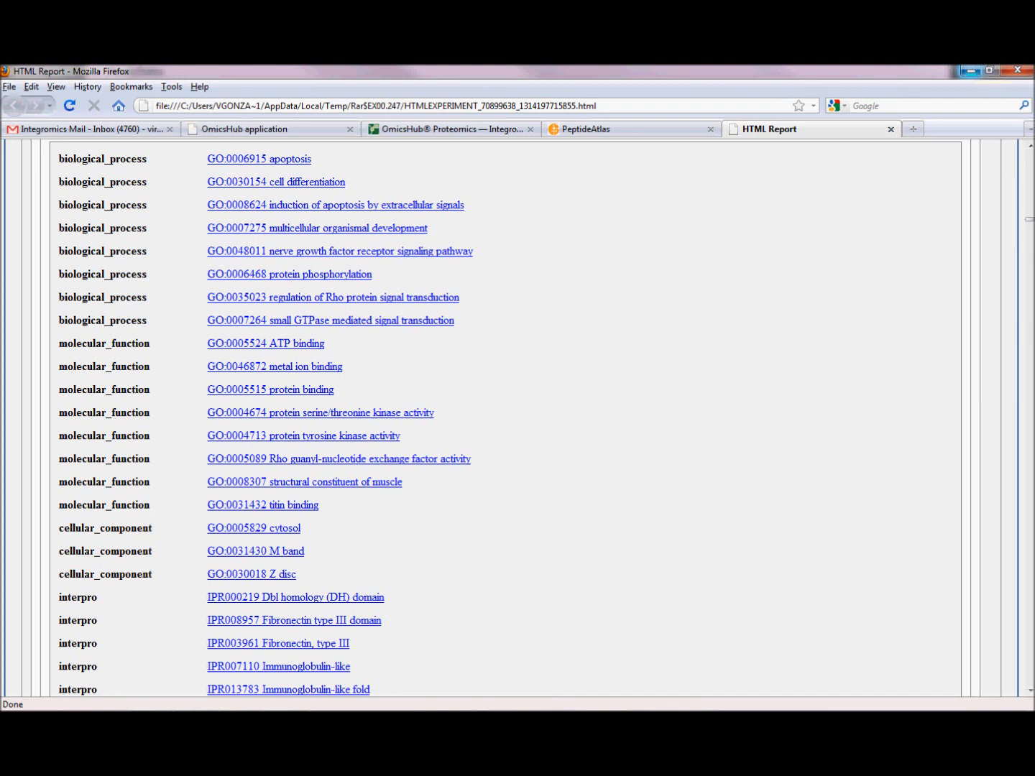